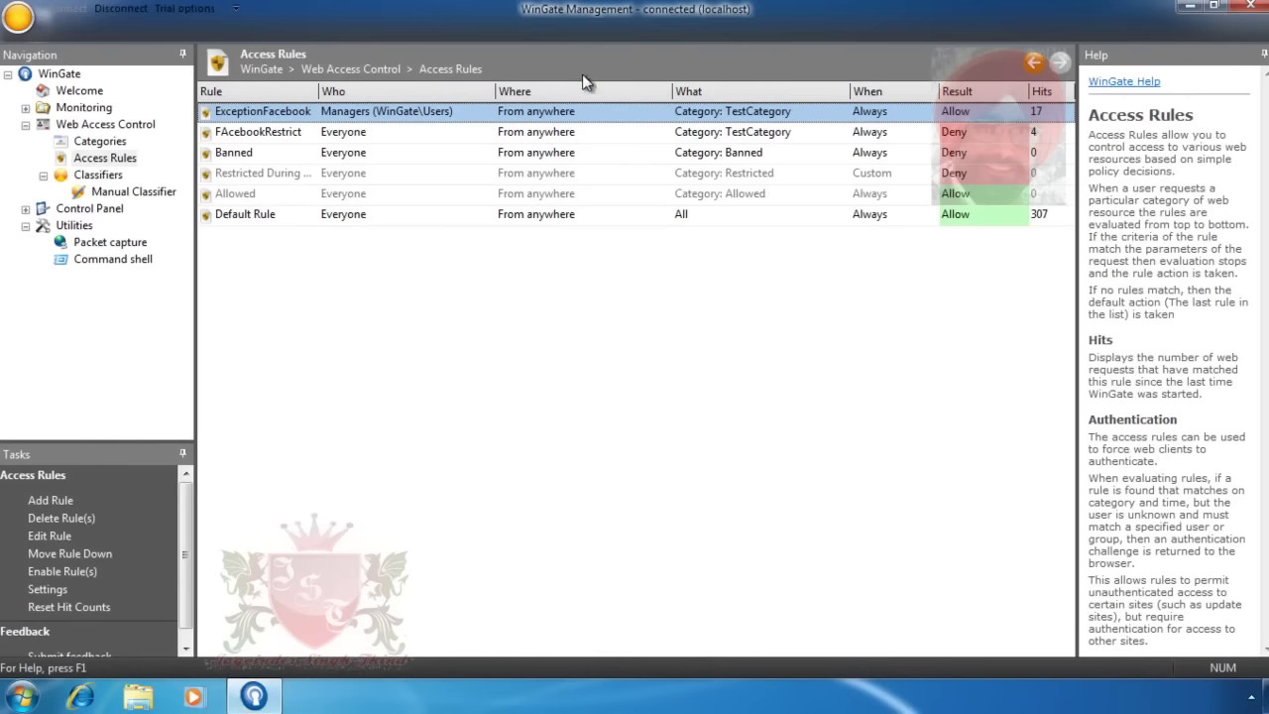
- Disable the ExceptionFacebook access rule
{"action": "left_click", "coordinate": [281, 136]}
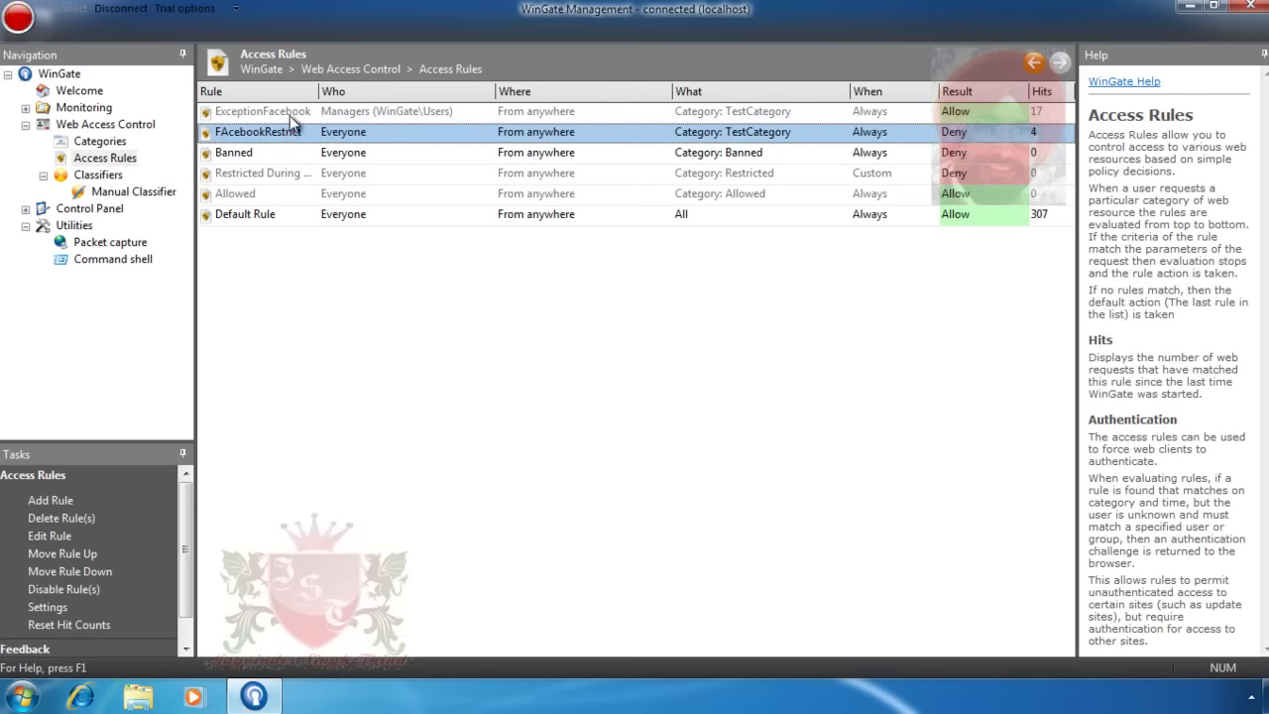
{"action": "left_click", "coordinate": [290, 115]}
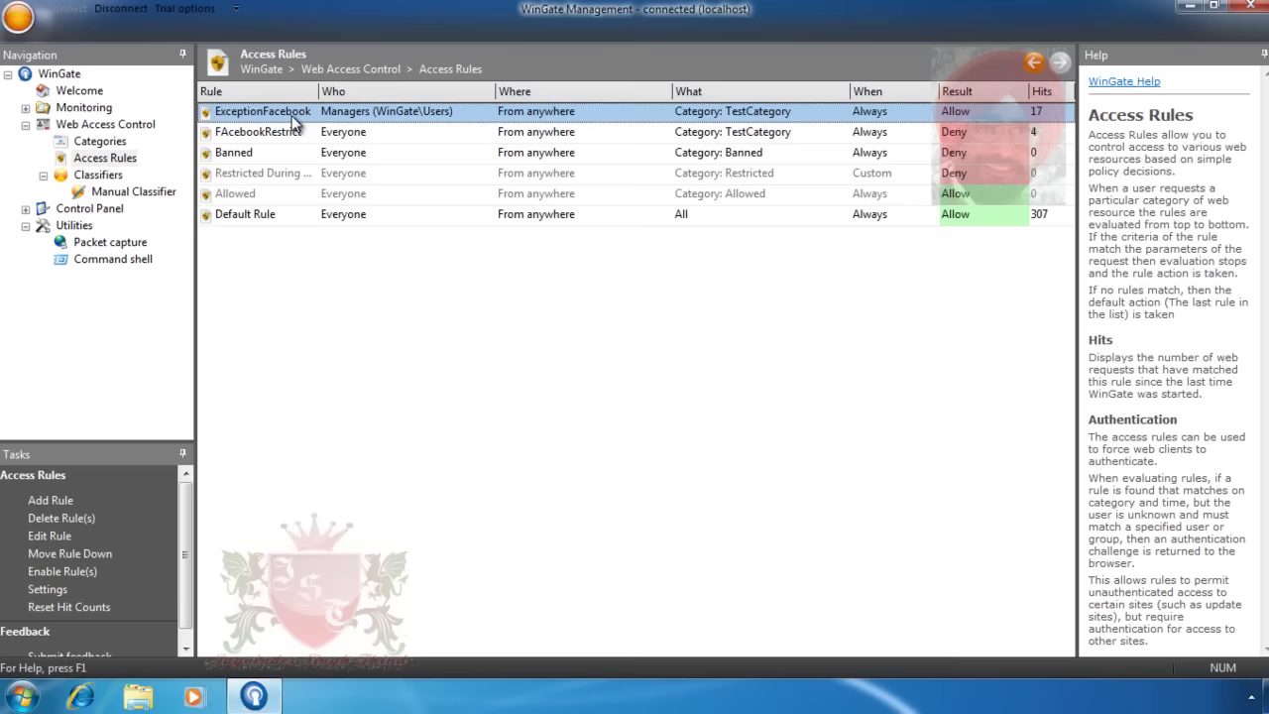
{"action": "right_click", "coordinate": [326, 117]}
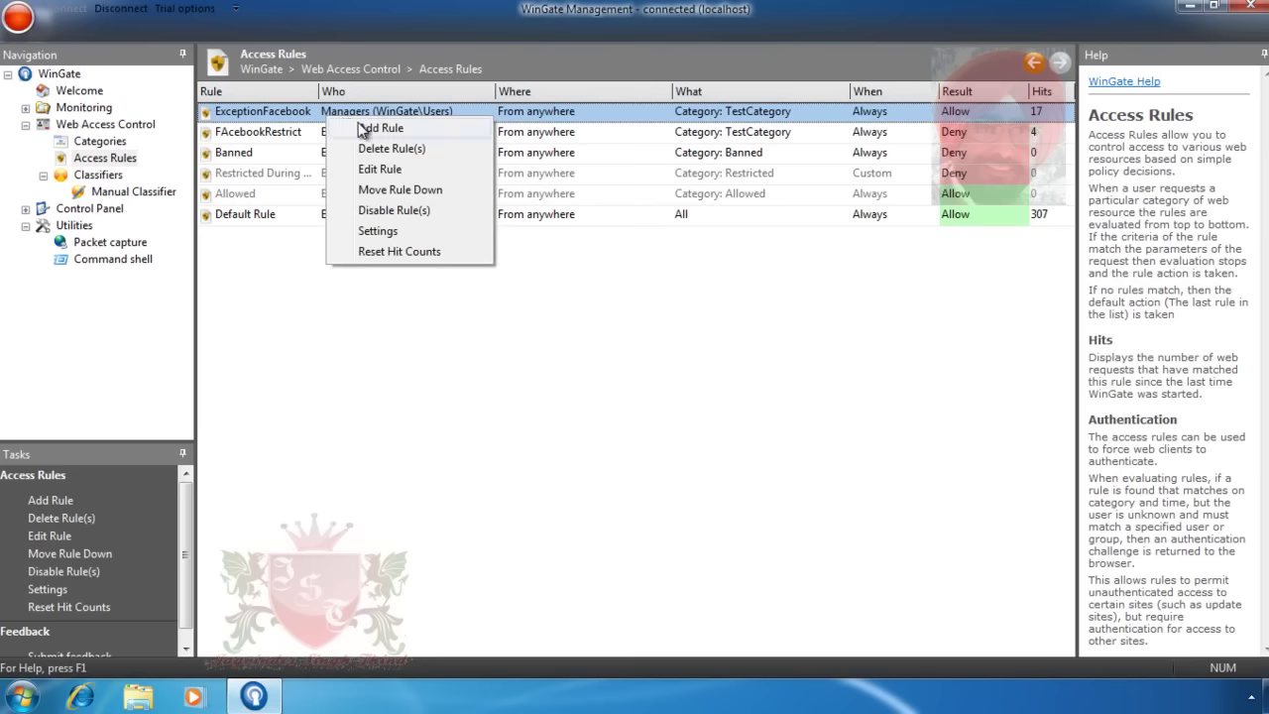
{"action": "left_click", "coordinate": [420, 215]}
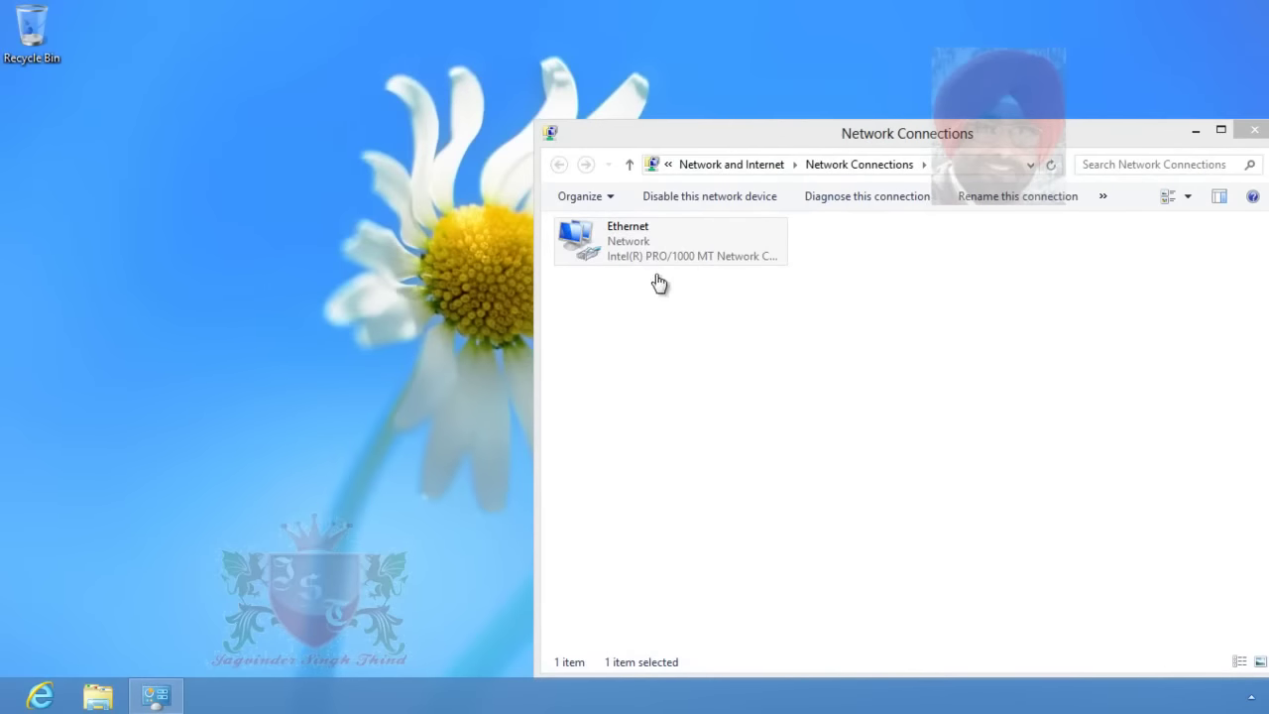
- Check the IPv4 address in the Ethernet adapter's connection details and close its status window
{"action": "left_click", "coordinate": [625, 232]}
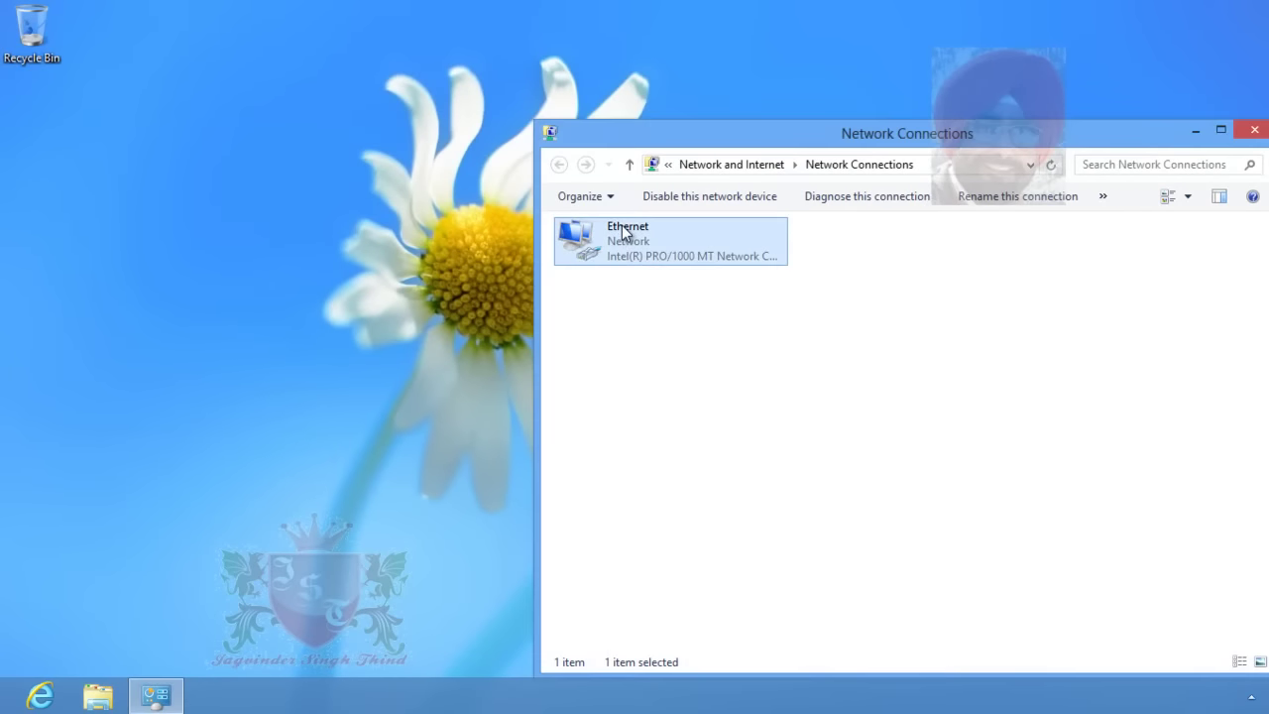
{"action": "double_click", "coordinate": [637, 231]}
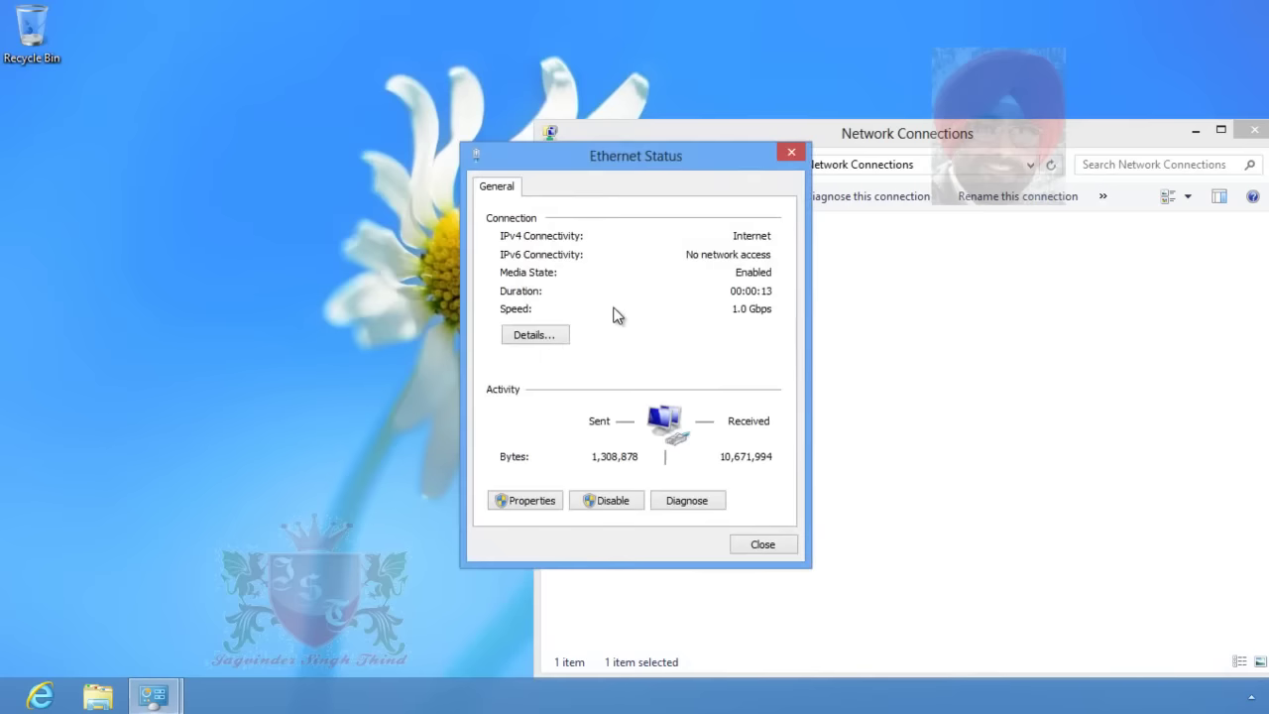
{"action": "left_click", "coordinate": [551, 335]}
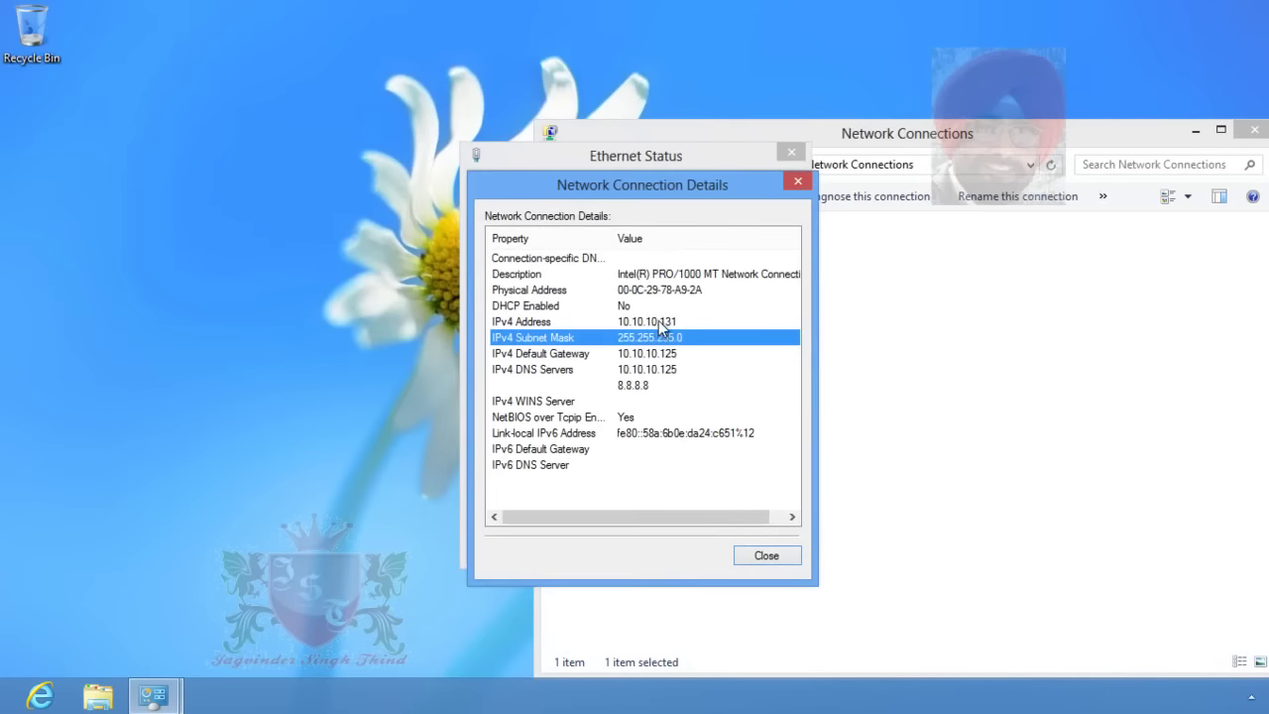
{"action": "left_click", "coordinate": [764, 557]}
{"action": "left_click", "coordinate": [763, 546]}
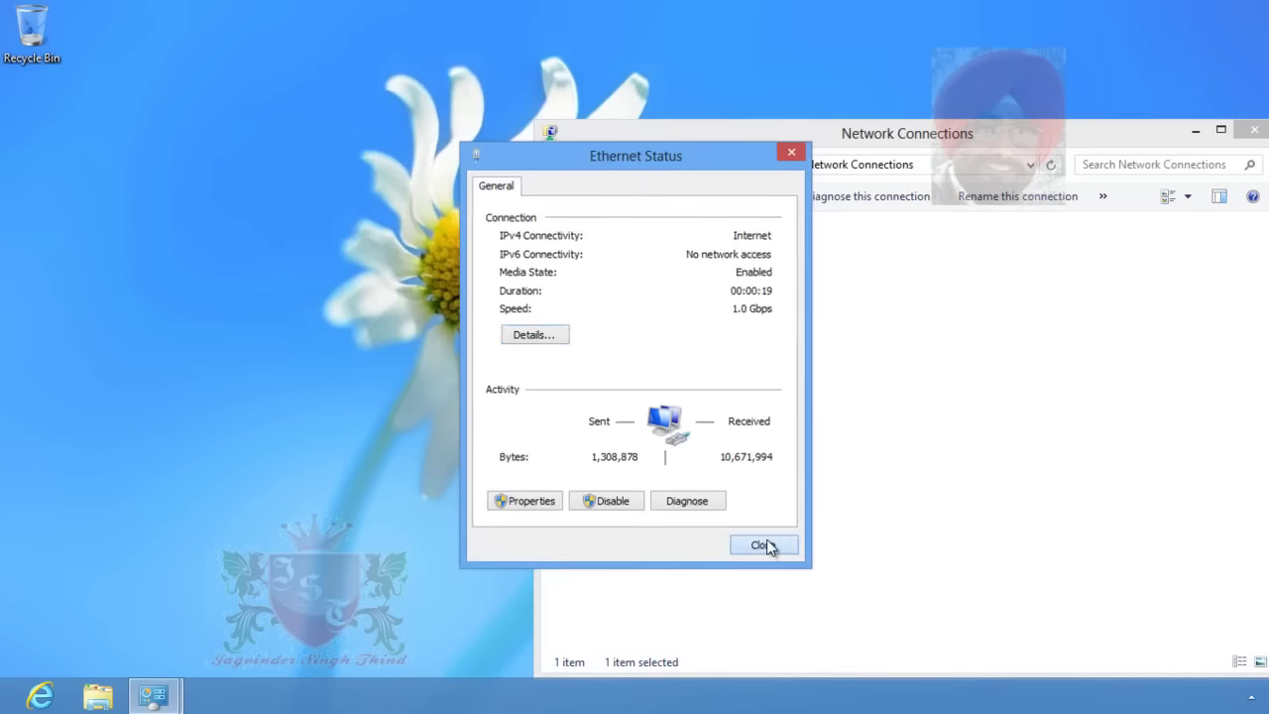
{"action": "left_click", "coordinate": [39, 696]}
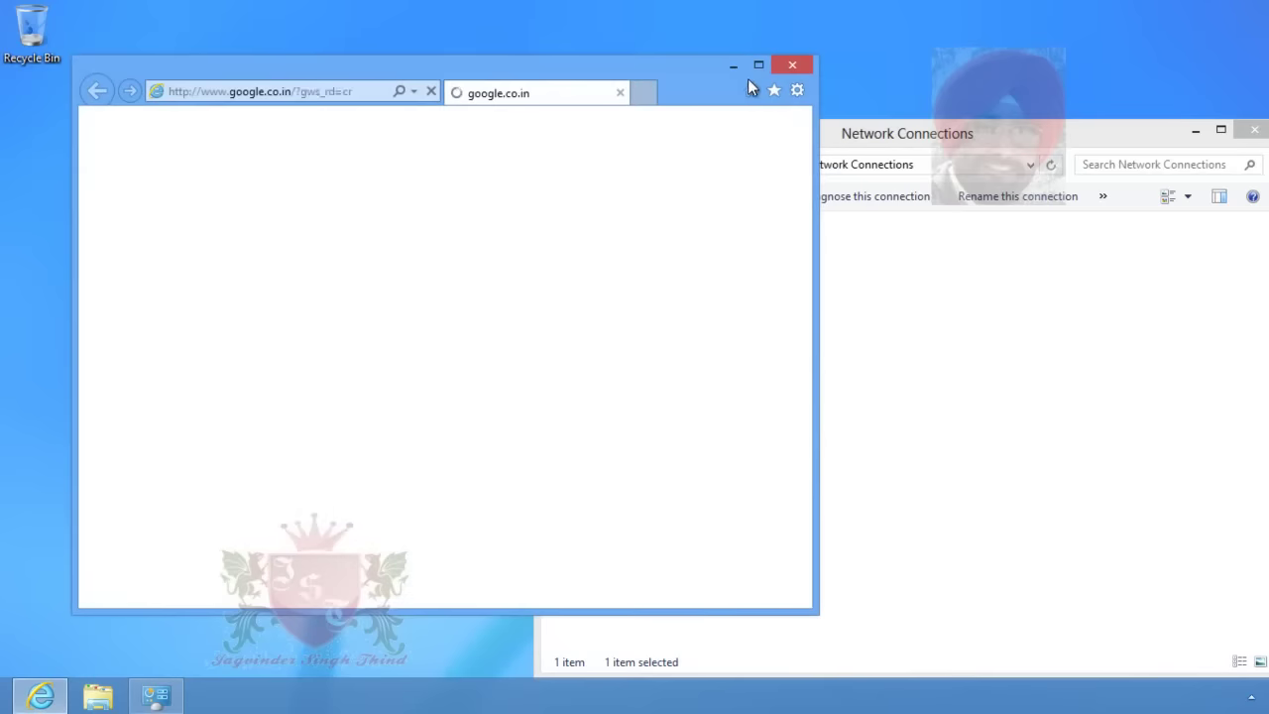
{"action": "left_click", "coordinate": [758, 66]}
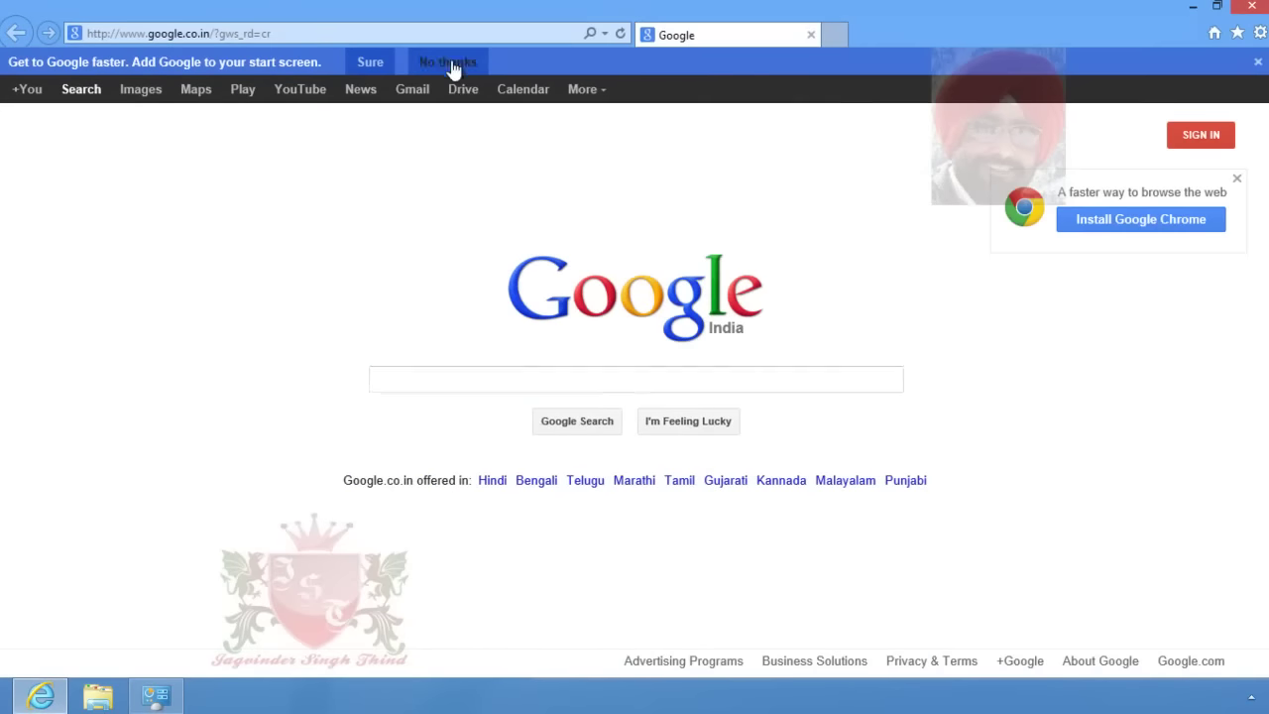
{"action": "left_click", "coordinate": [447, 62]}
{"action": "left_click", "coordinate": [831, 36]}
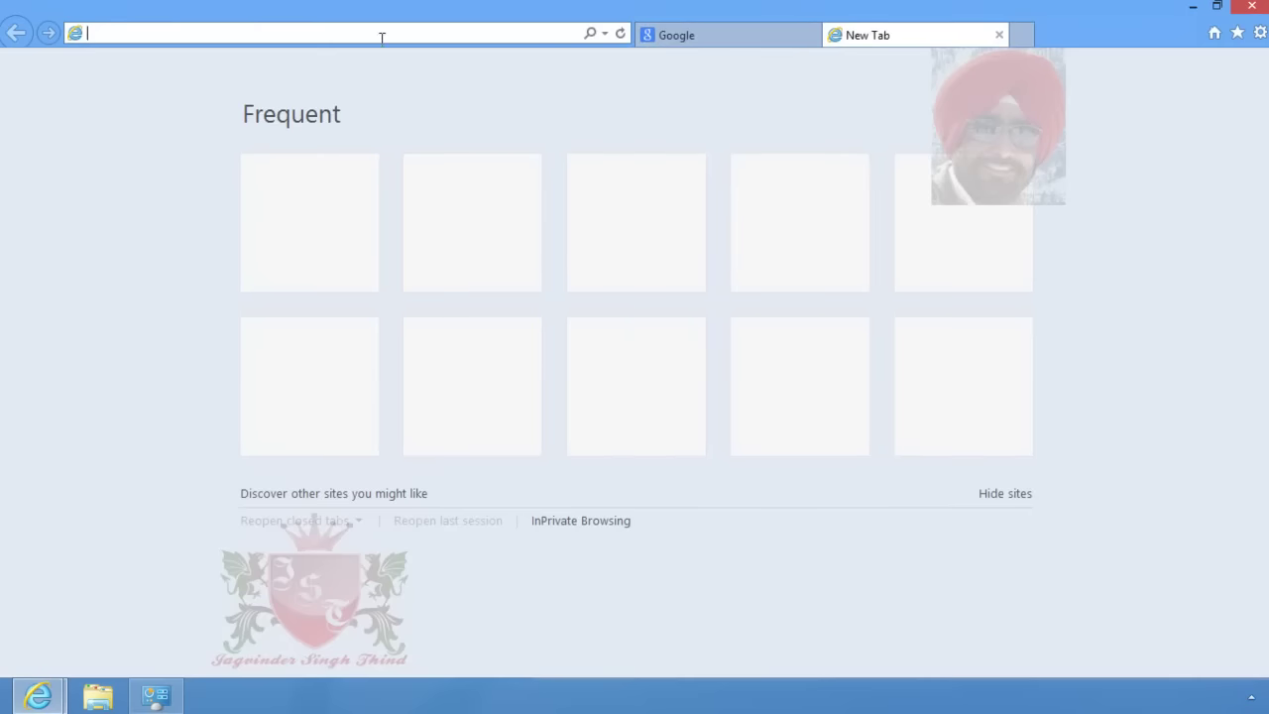
{"action": "type", "text": "face"}
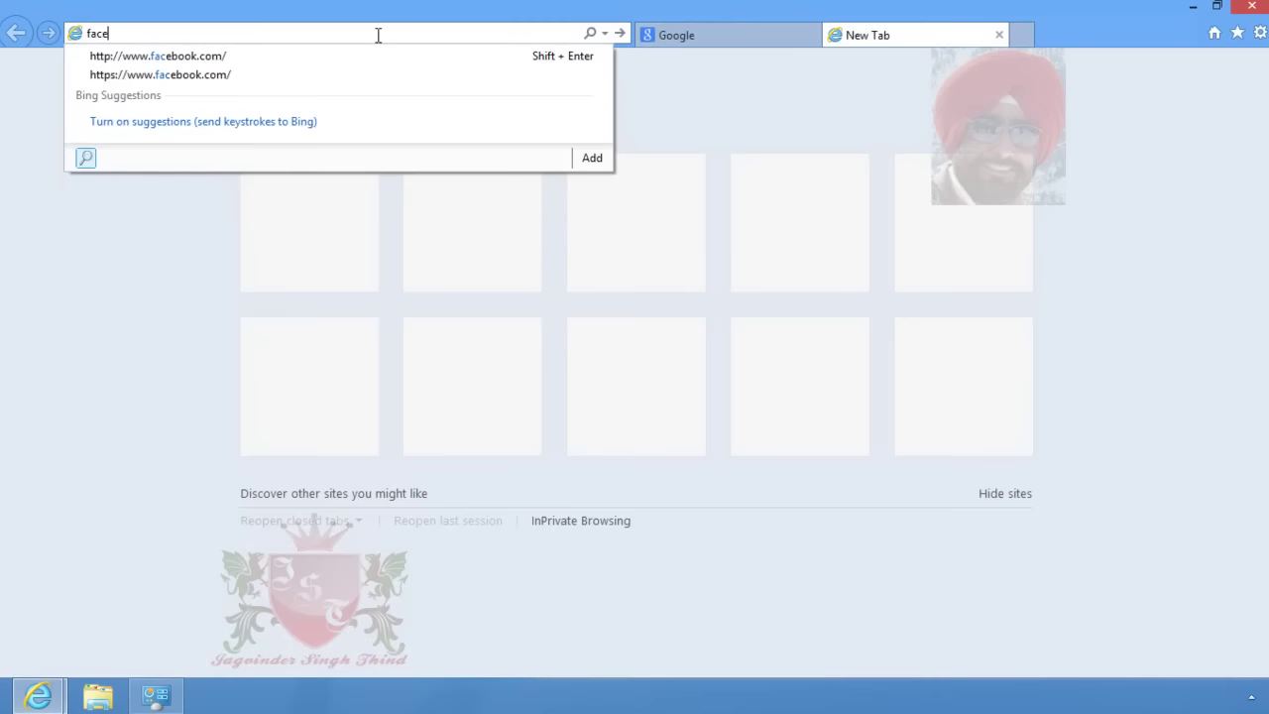
{"action": "left_click", "coordinate": [247, 58]}
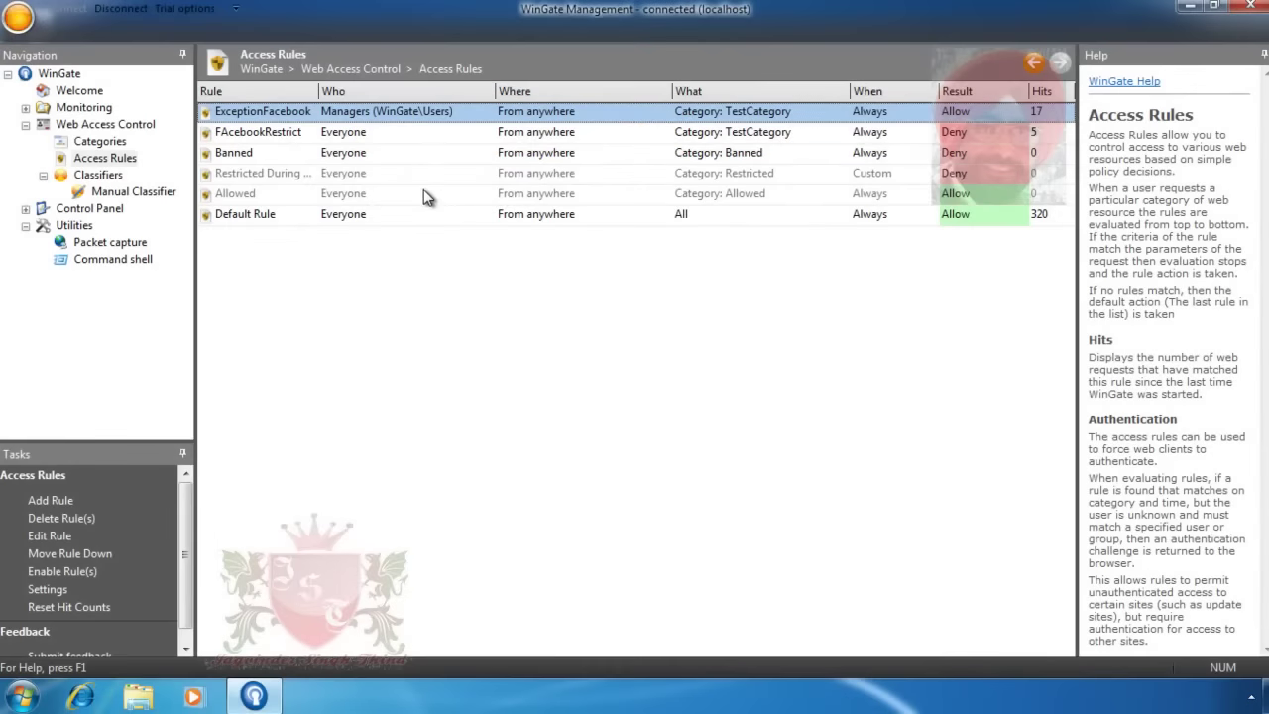
{"action": "left_click", "coordinate": [309, 132]}
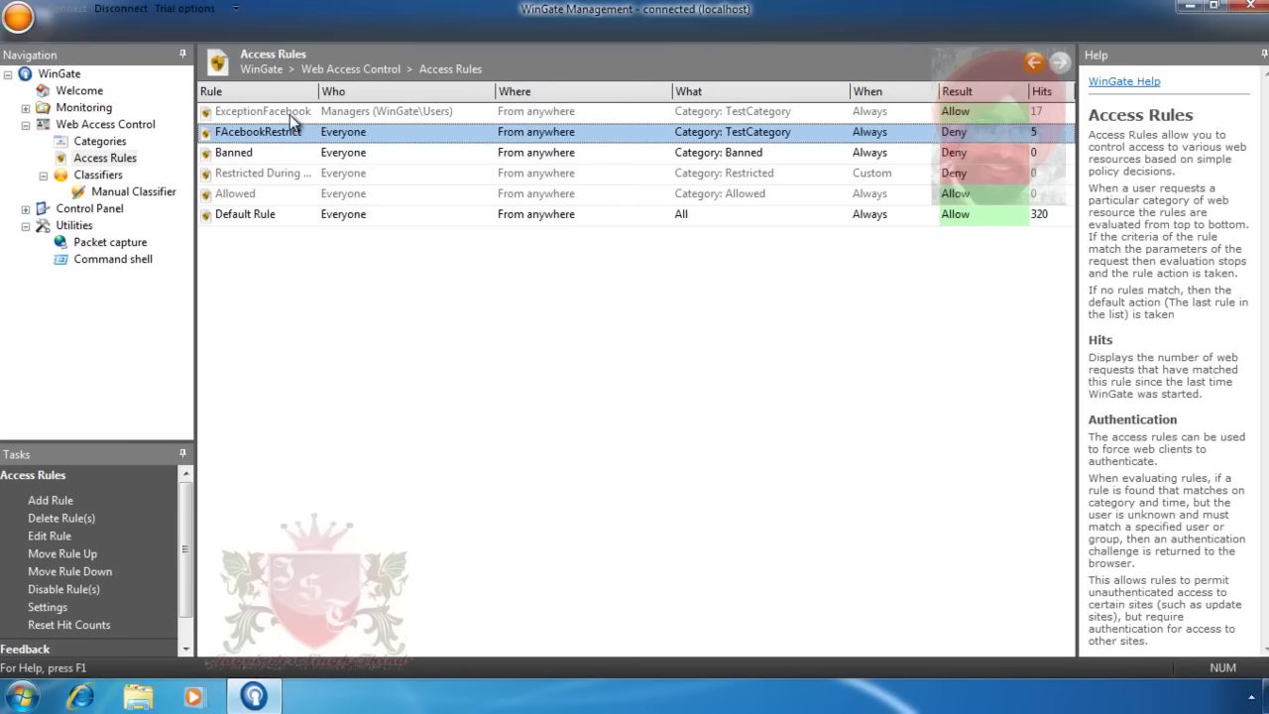
{"action": "left_click", "coordinate": [289, 114]}
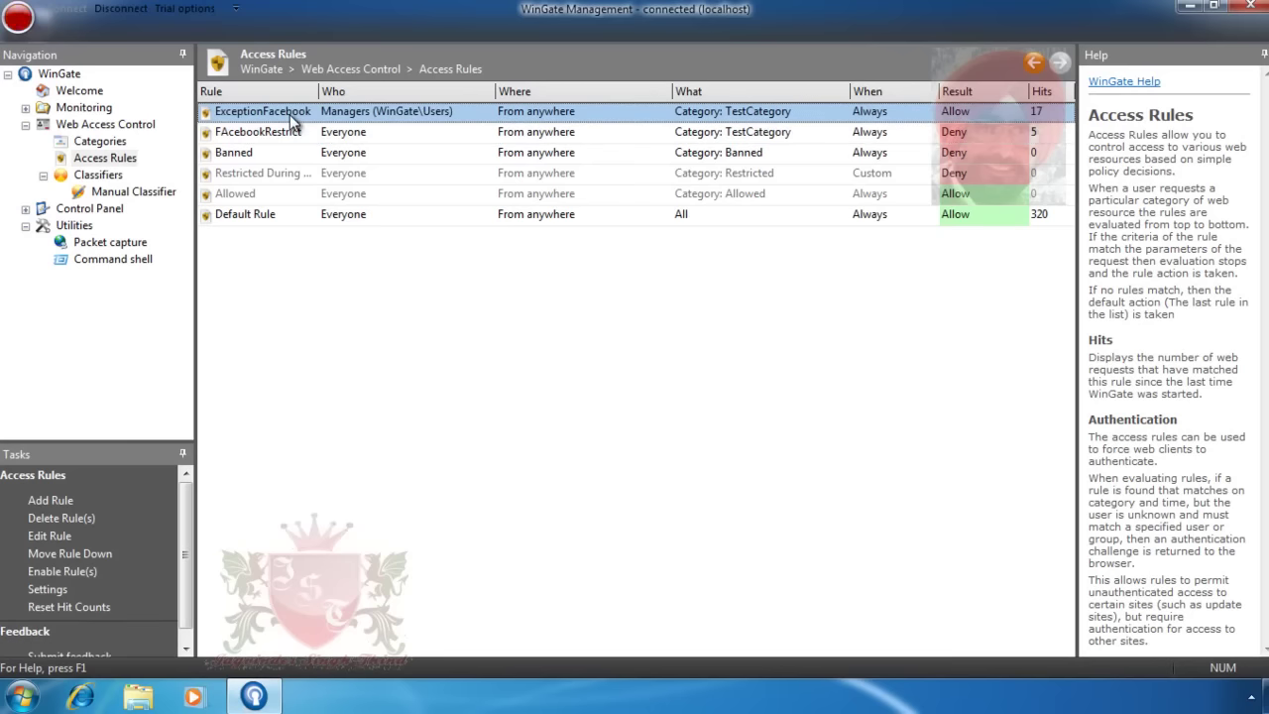
{"action": "right_click", "coordinate": [292, 119]}
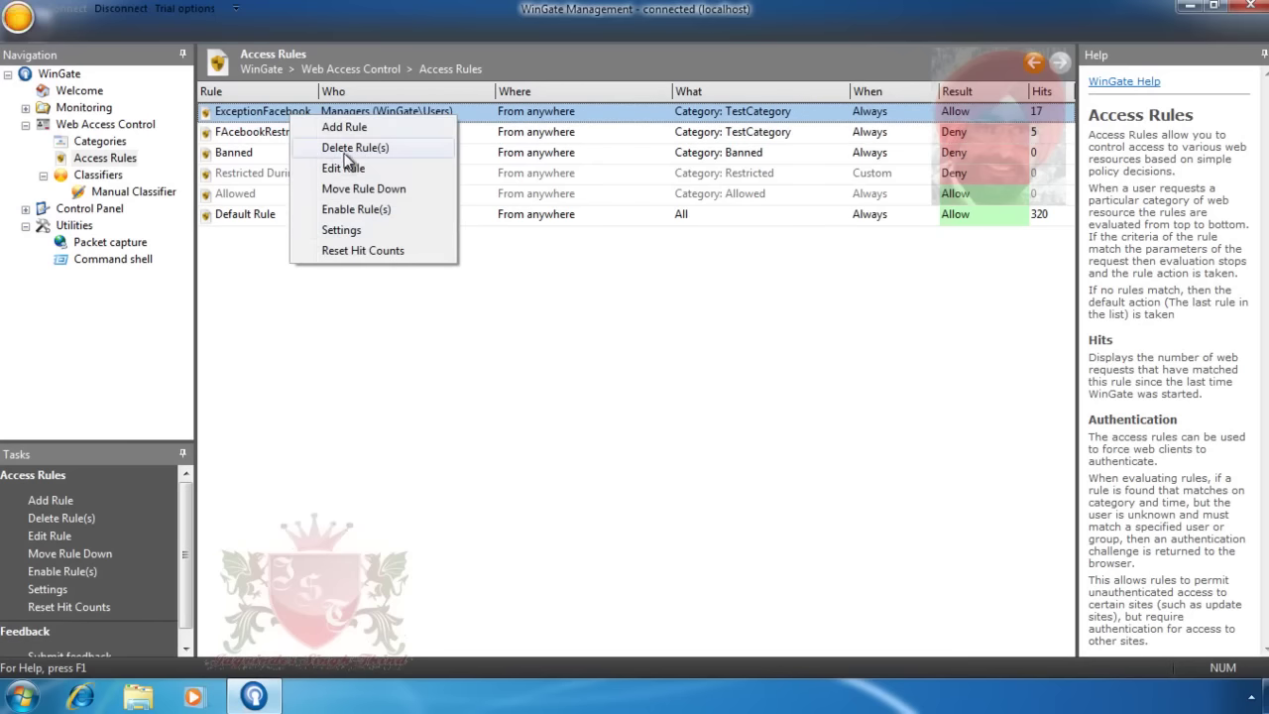
{"action": "left_click", "coordinate": [270, 119]}
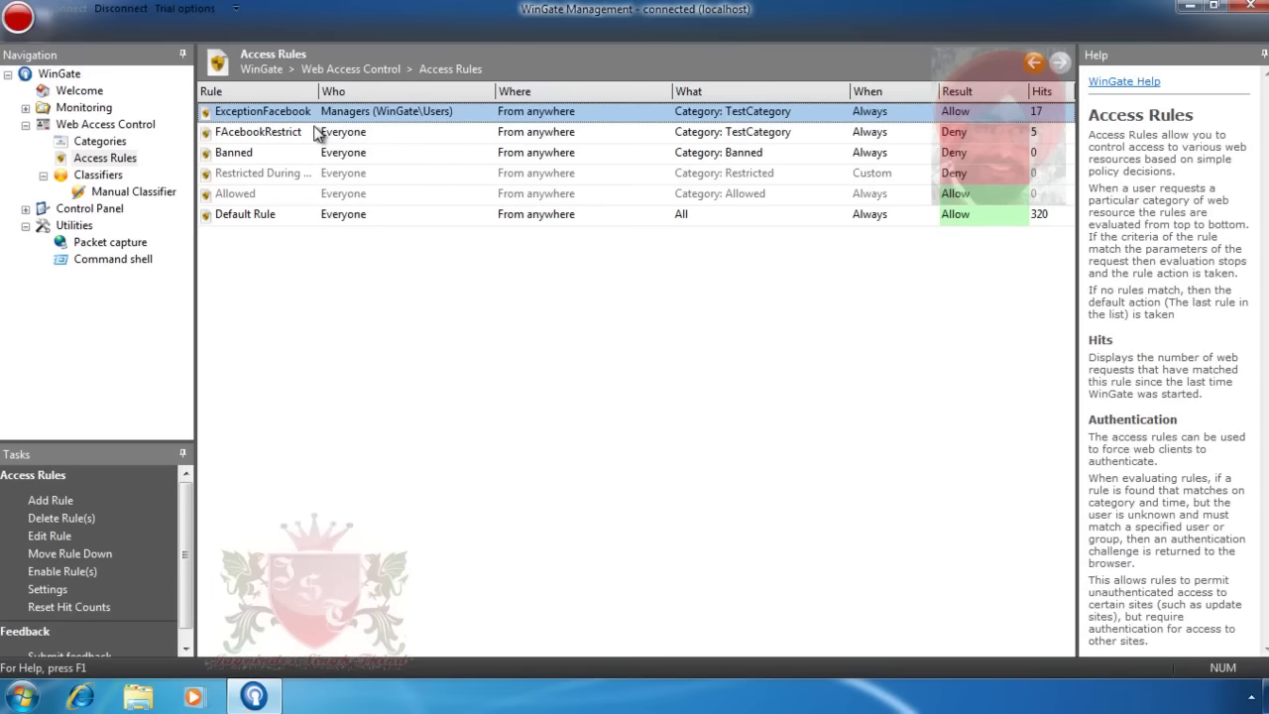
- Add an access rule named "IpaddresTest rule" that allows access and applies to everyone
{"action": "right_click", "coordinate": [282, 274]}
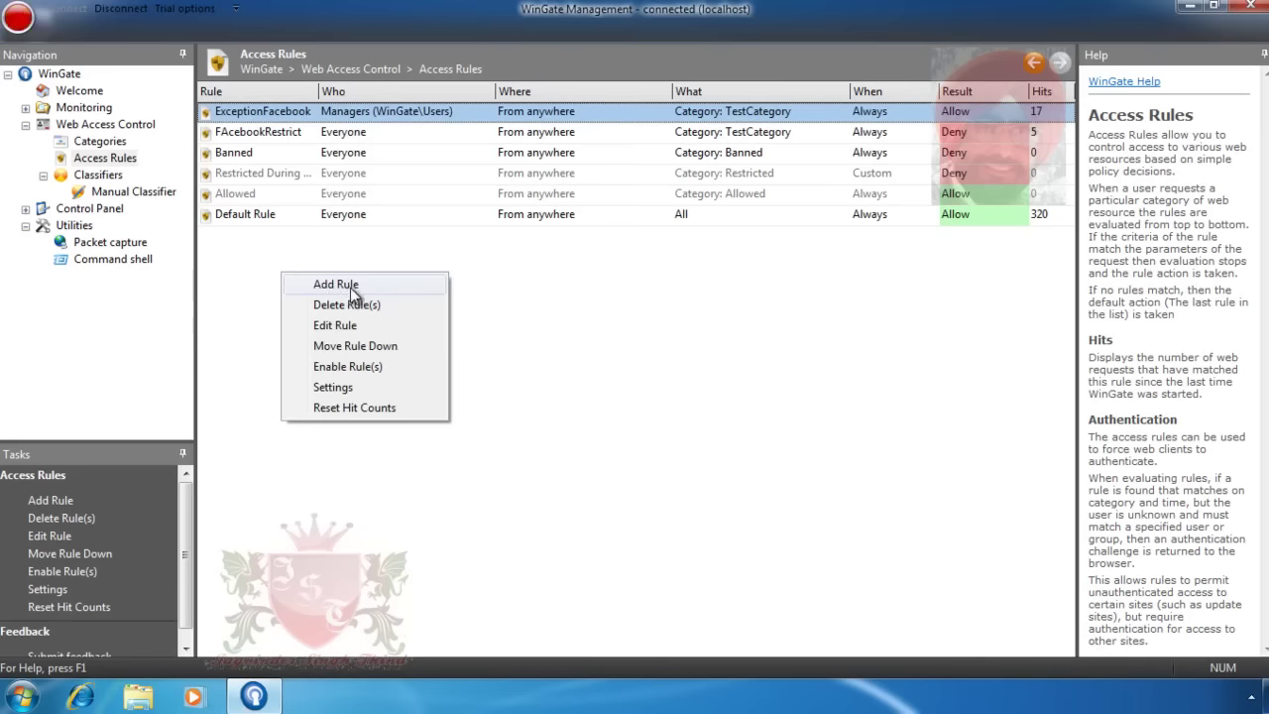
{"action": "left_click", "coordinate": [350, 288]}
{"action": "left_click_drag", "start_coordinate": [575, 221], "coordinate": [435, 220]}
{"action": "type", "text": "lpa"}
{"action": "type", "text": "ddresTest "}
{"action": "type", "text": "rule"}
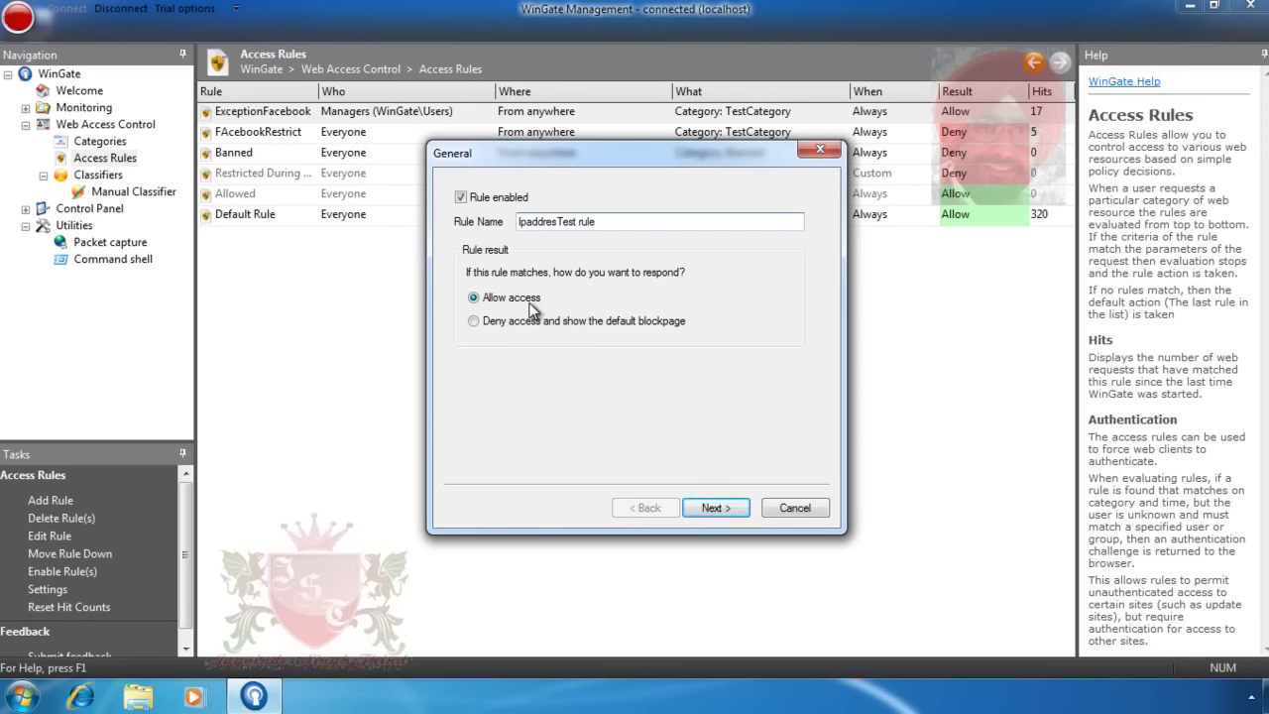
{"action": "left_click", "coordinate": [736, 508]}
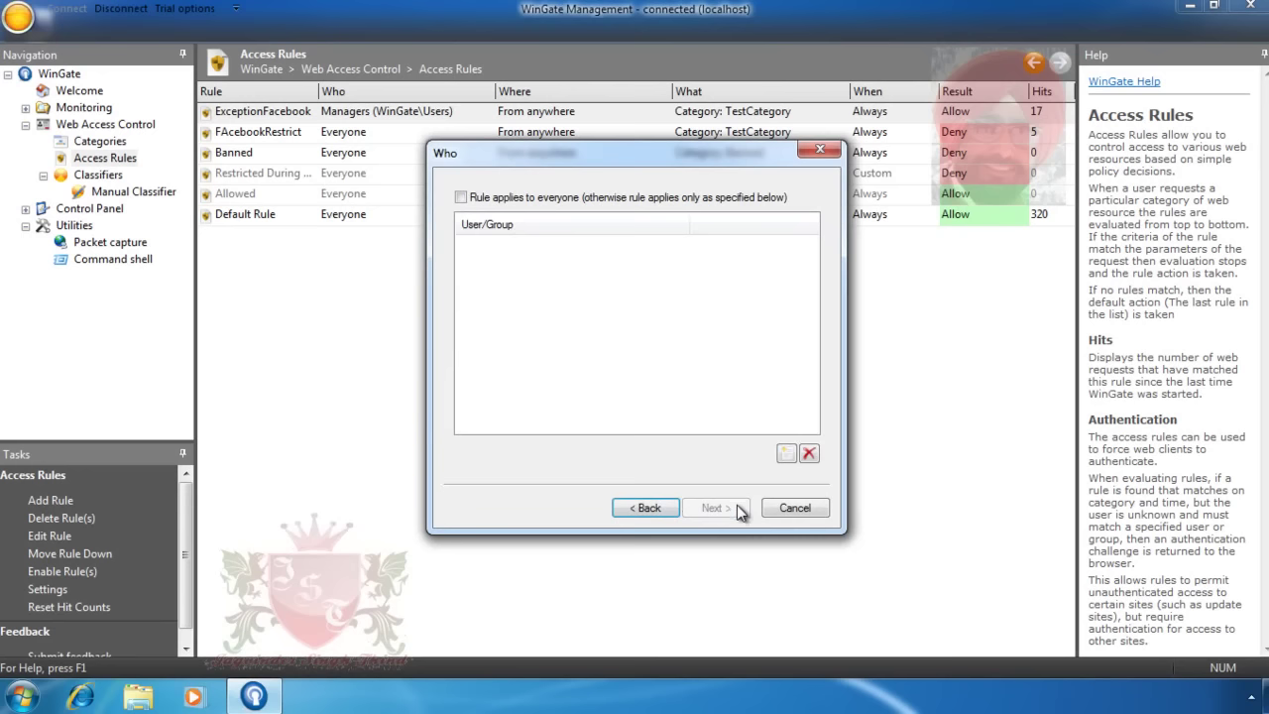
{"action": "left_click", "coordinate": [460, 201]}
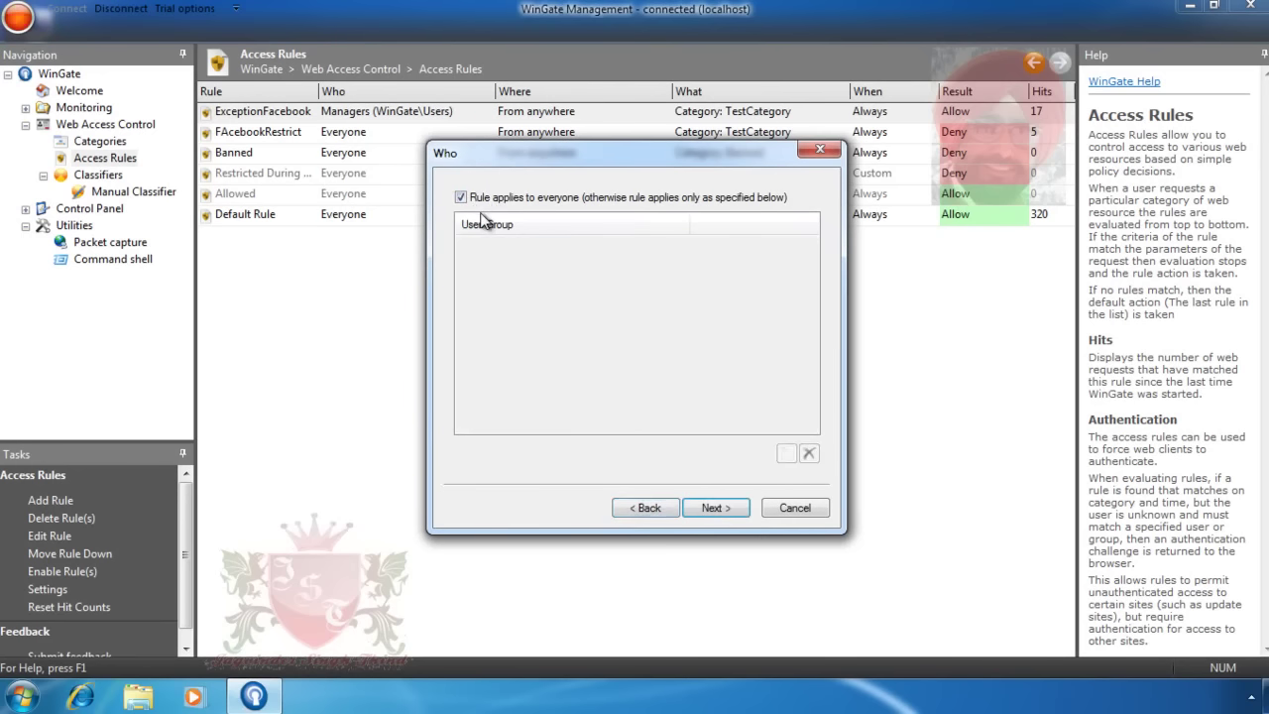
{"action": "left_click", "coordinate": [718, 508]}
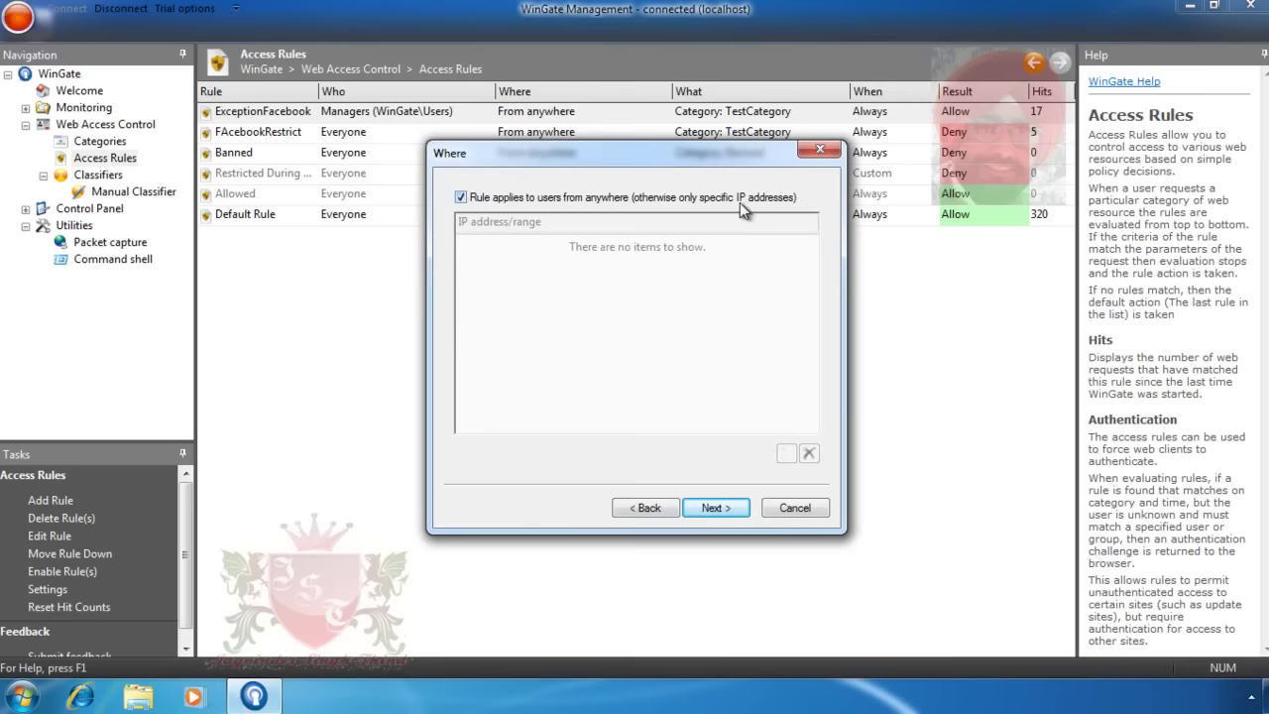
- Restrict the rule's location to the IP address range 10.10.10.130 to 10.10.10.135
{"action": "left_click", "coordinate": [461, 198]}
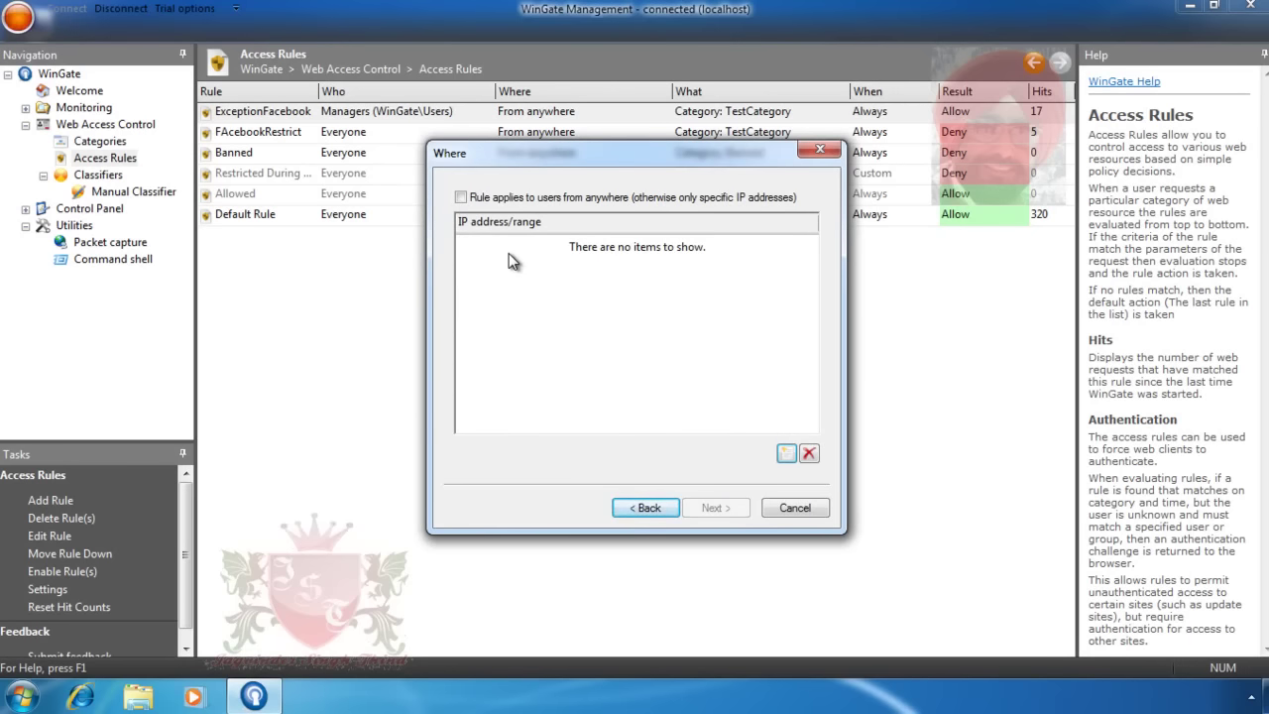
{"action": "left_click", "coordinate": [786, 454]}
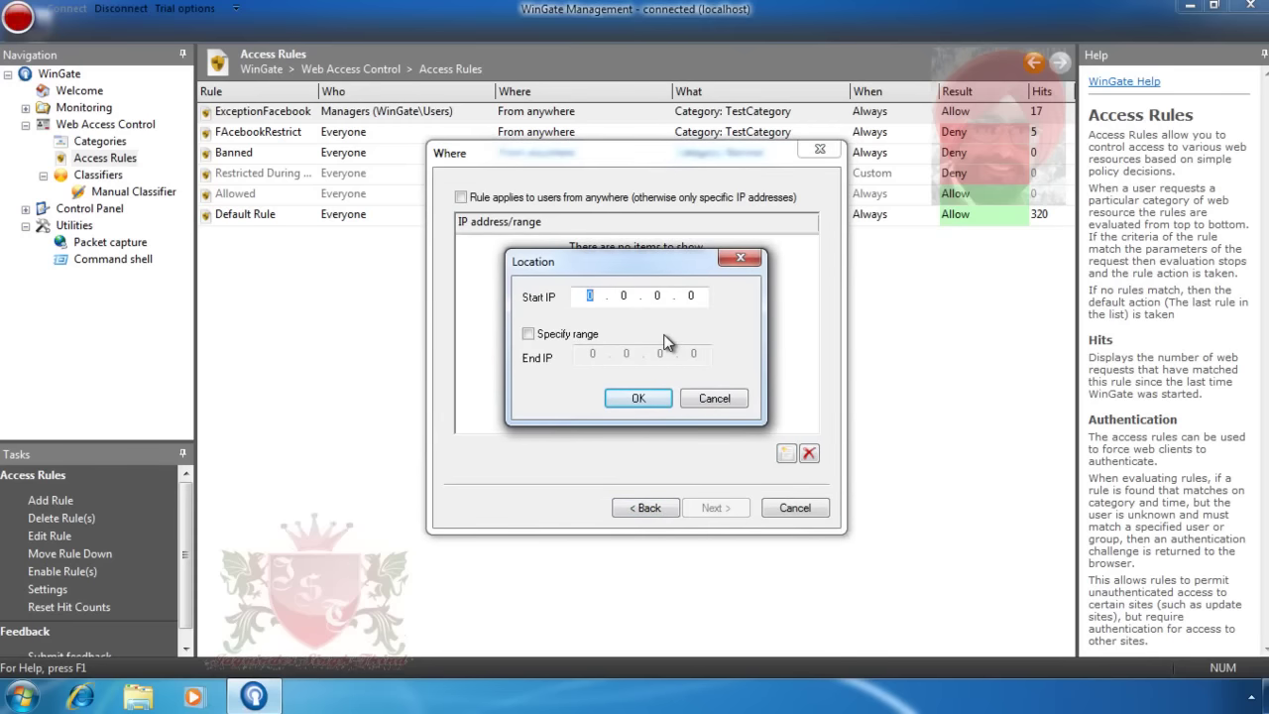
{"action": "type", "text": "0 . 10 . 10 . 130"}
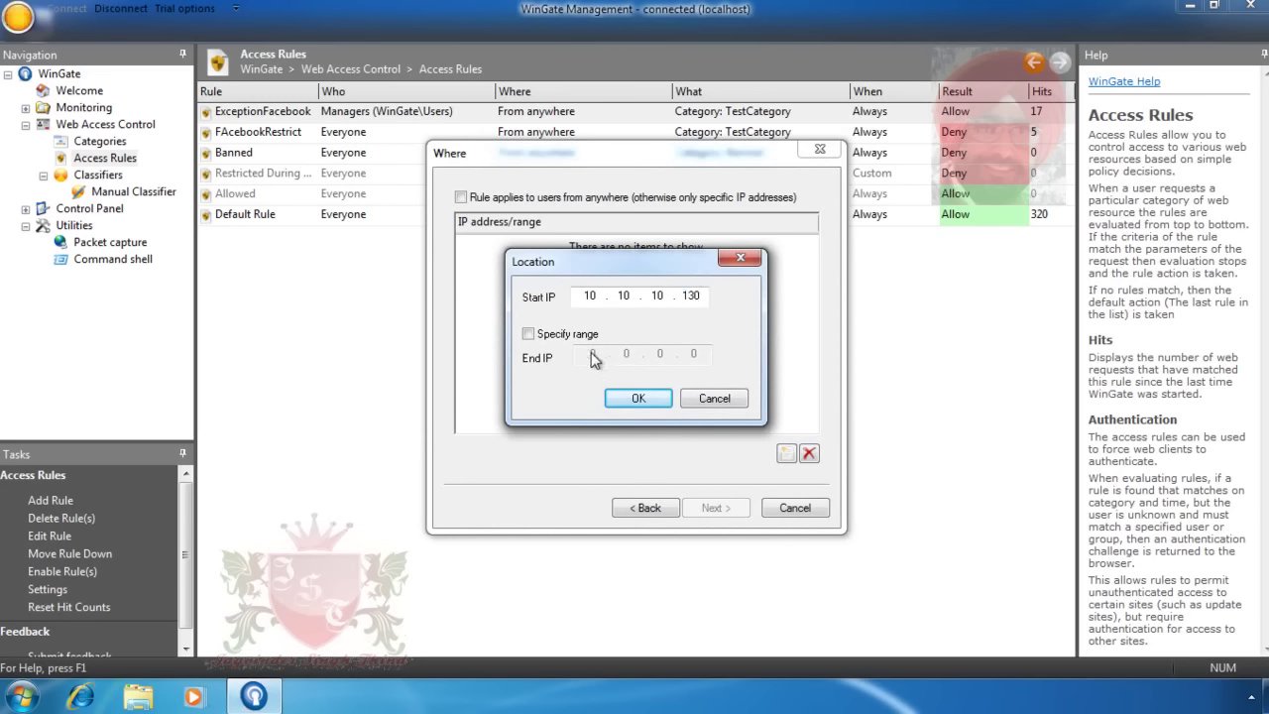
{"action": "left_click", "coordinate": [528, 334]}
{"action": "left_click", "coordinate": [584, 355]}
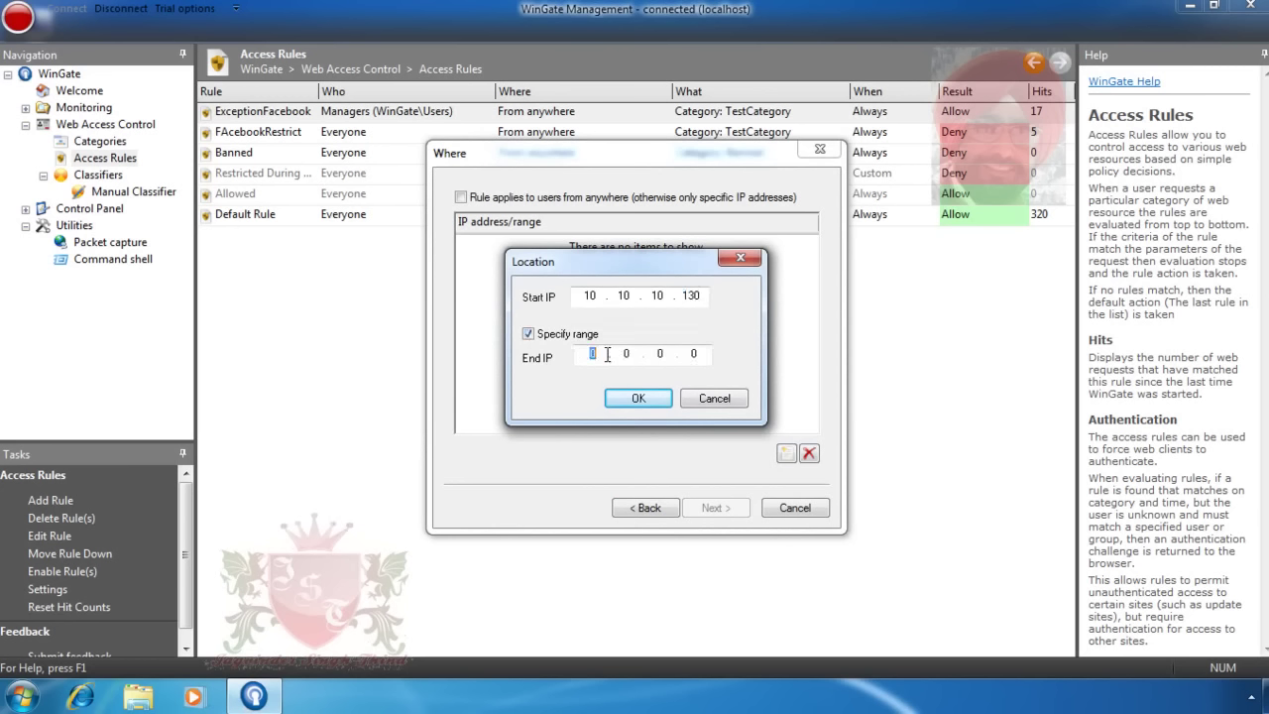
{"action": "type", "text": "10.10.10.135"}
{"action": "left_click", "coordinate": [617, 400]}
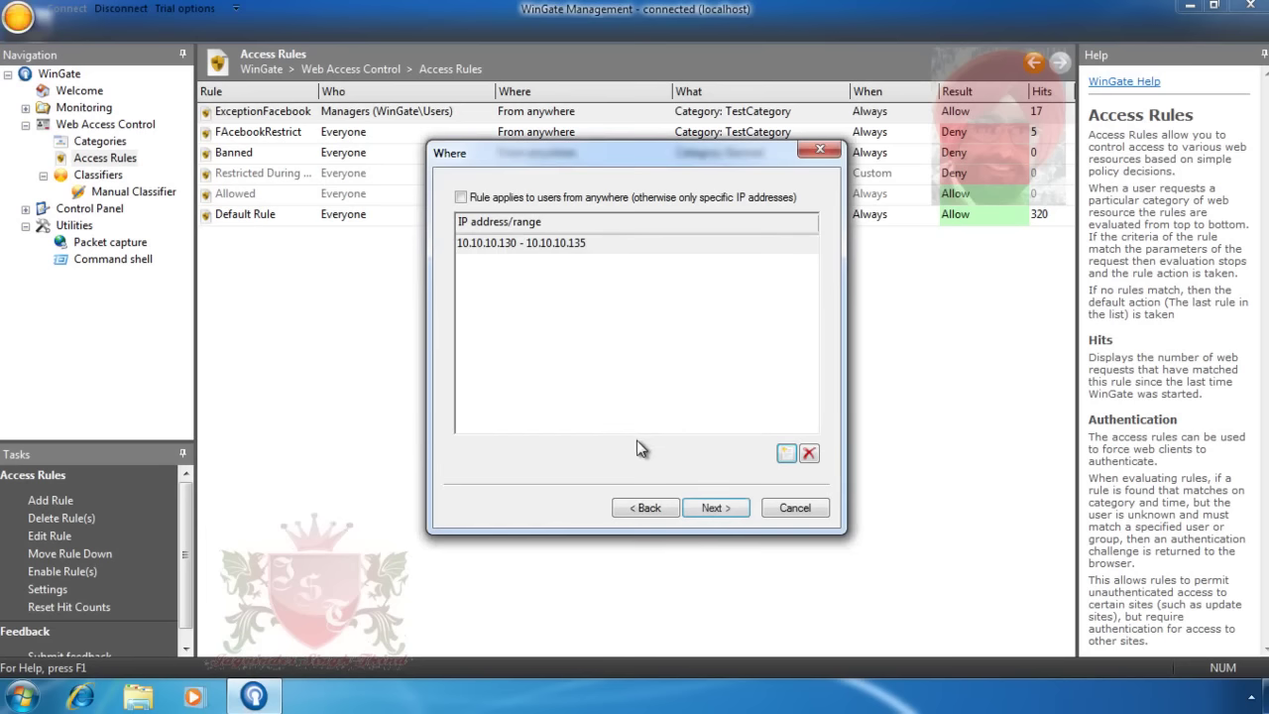
{"action": "left_click", "coordinate": [727, 509]}
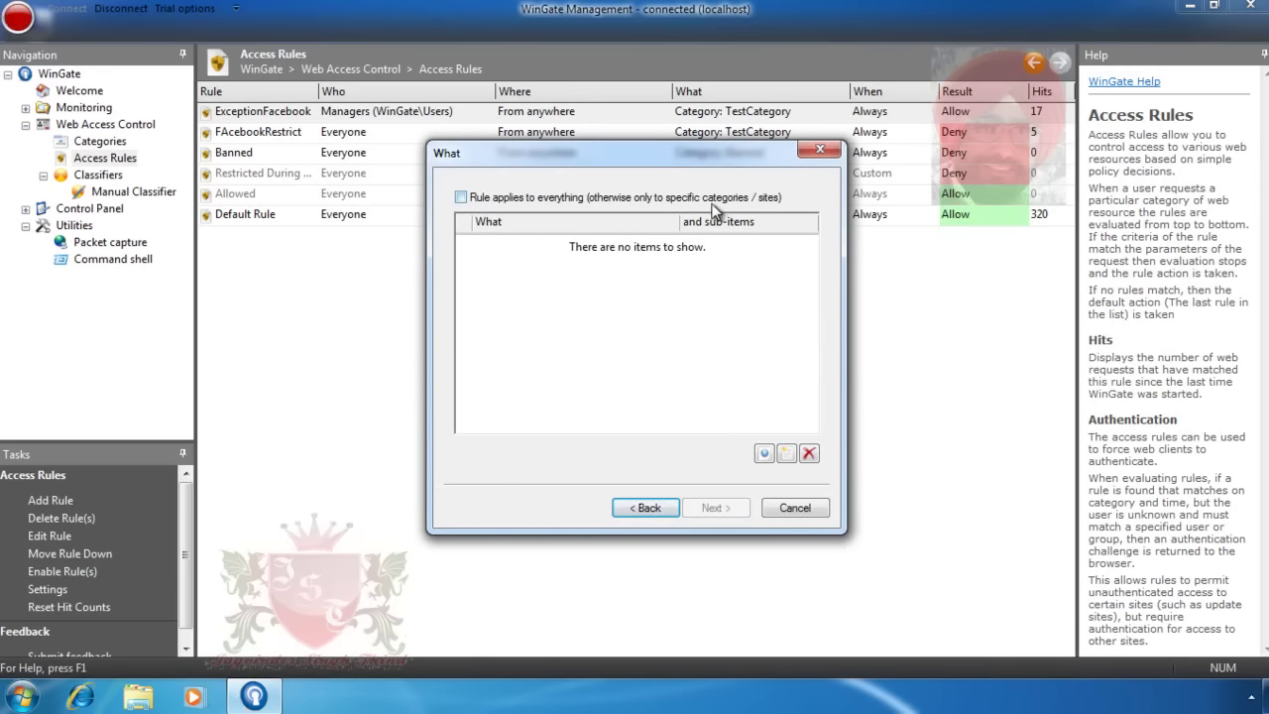
- Limit the rule to the TestCategory category and finish creating it with the always-on schedule
{"action": "left_click", "coordinate": [461, 197]}
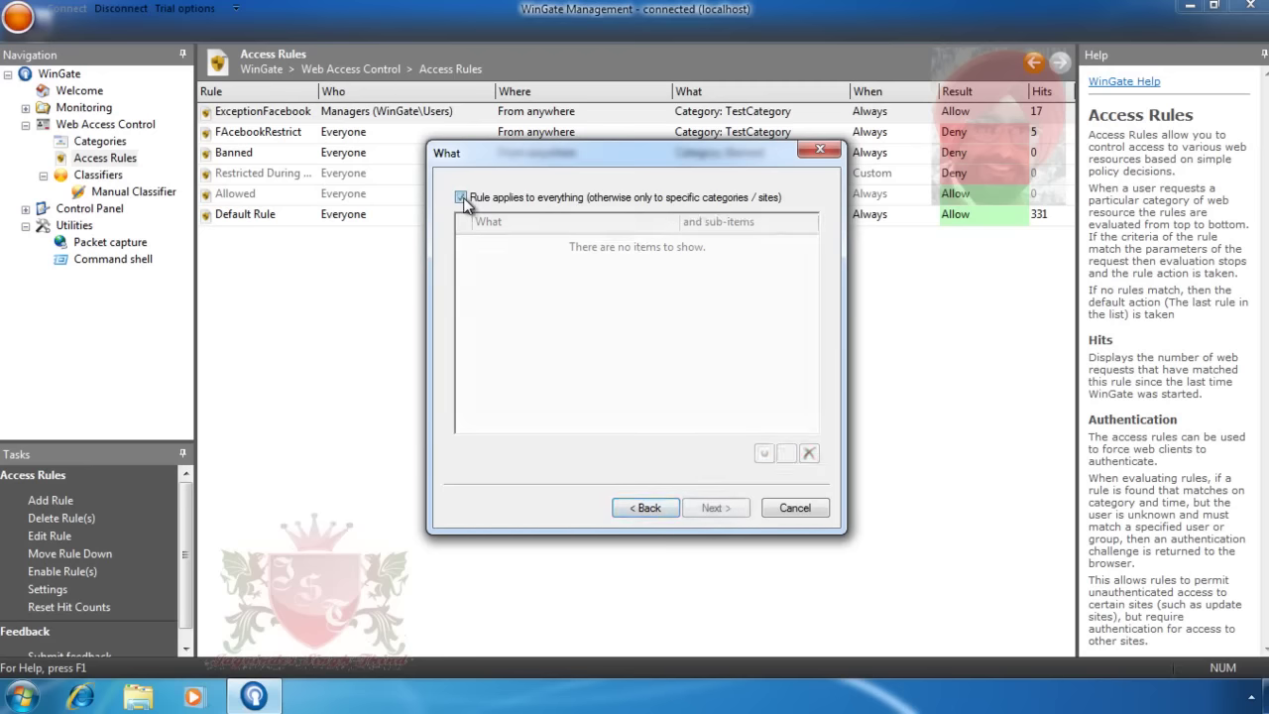
{"action": "left_click", "coordinate": [461, 197]}
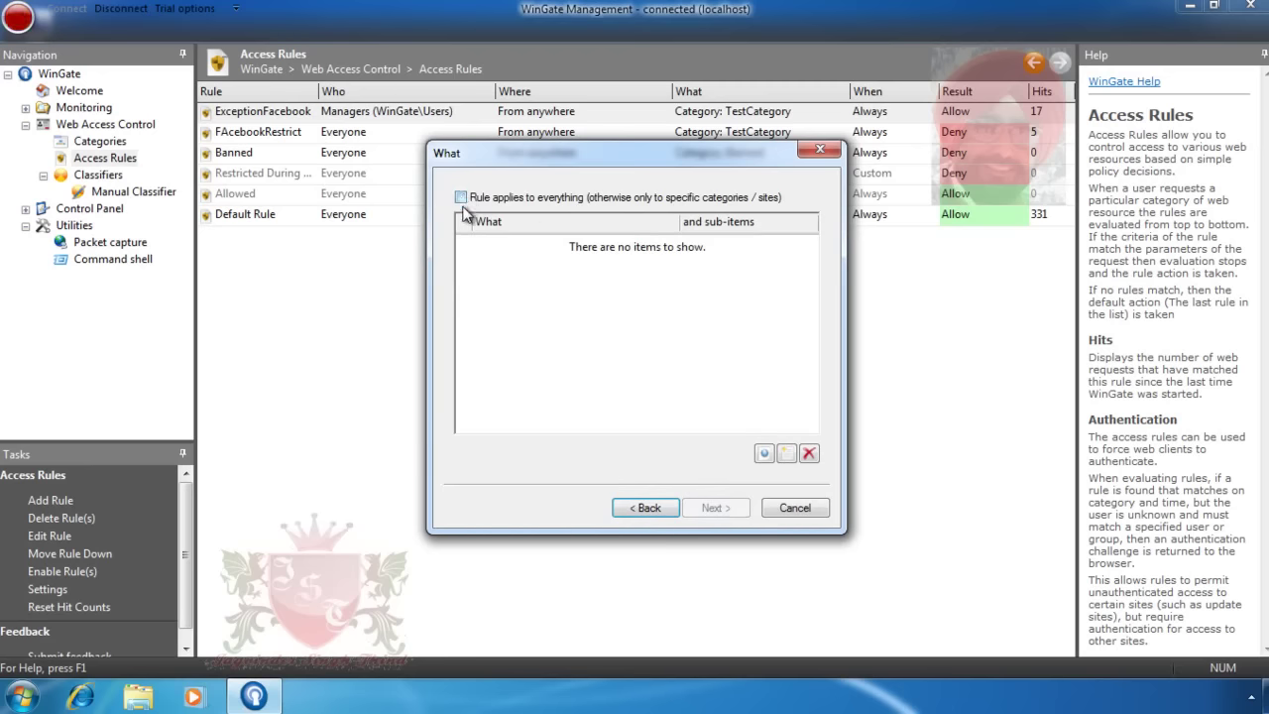
{"action": "left_click", "coordinate": [784, 454]}
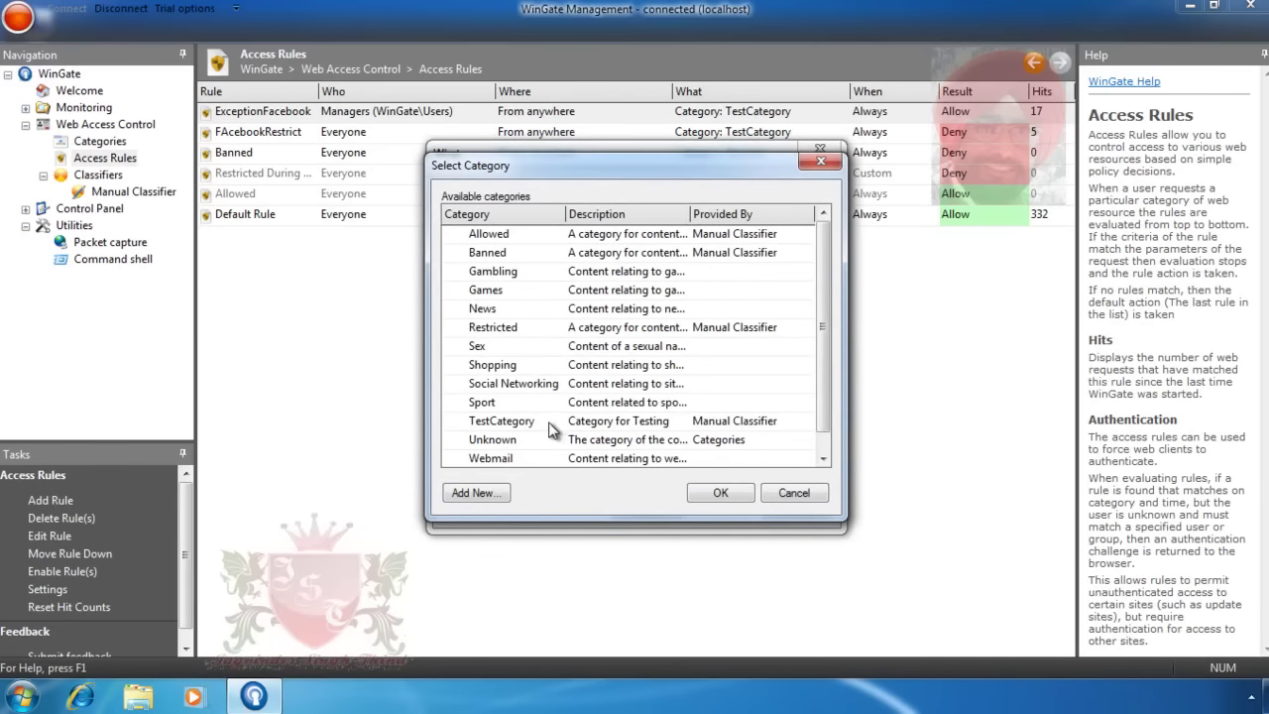
{"action": "left_click", "coordinate": [529, 423]}
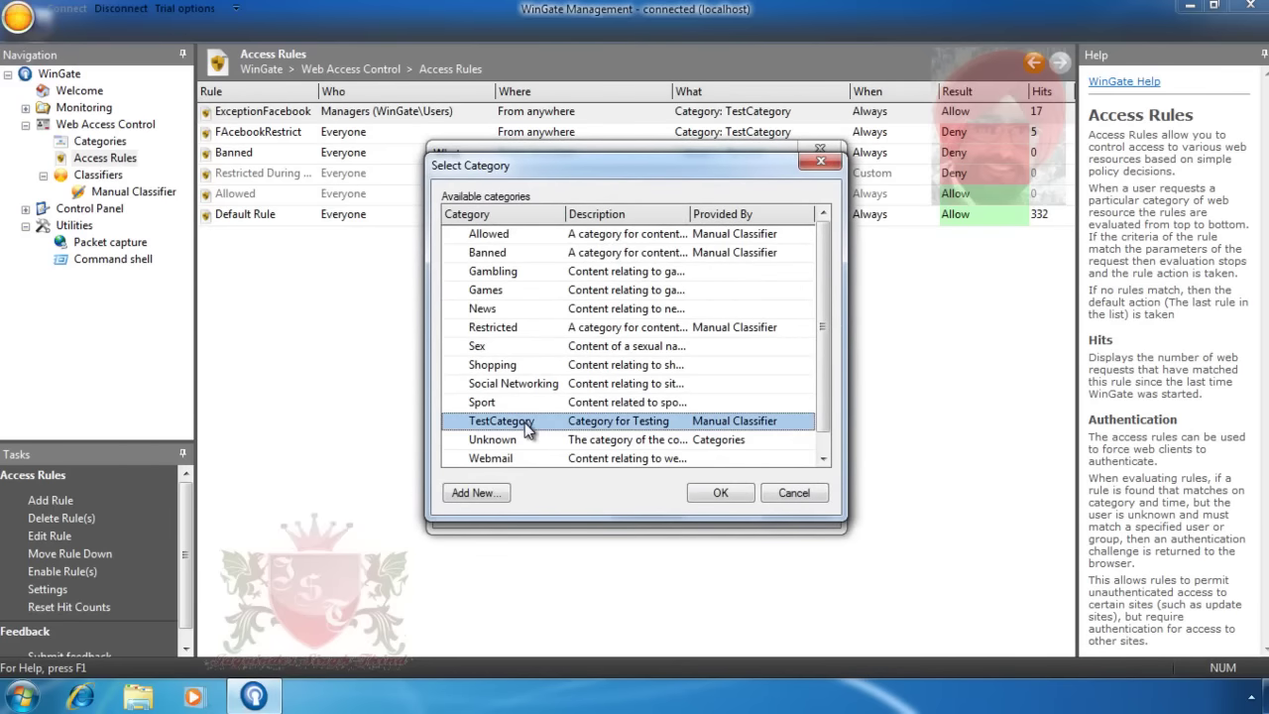
{"action": "left_click", "coordinate": [719, 494]}
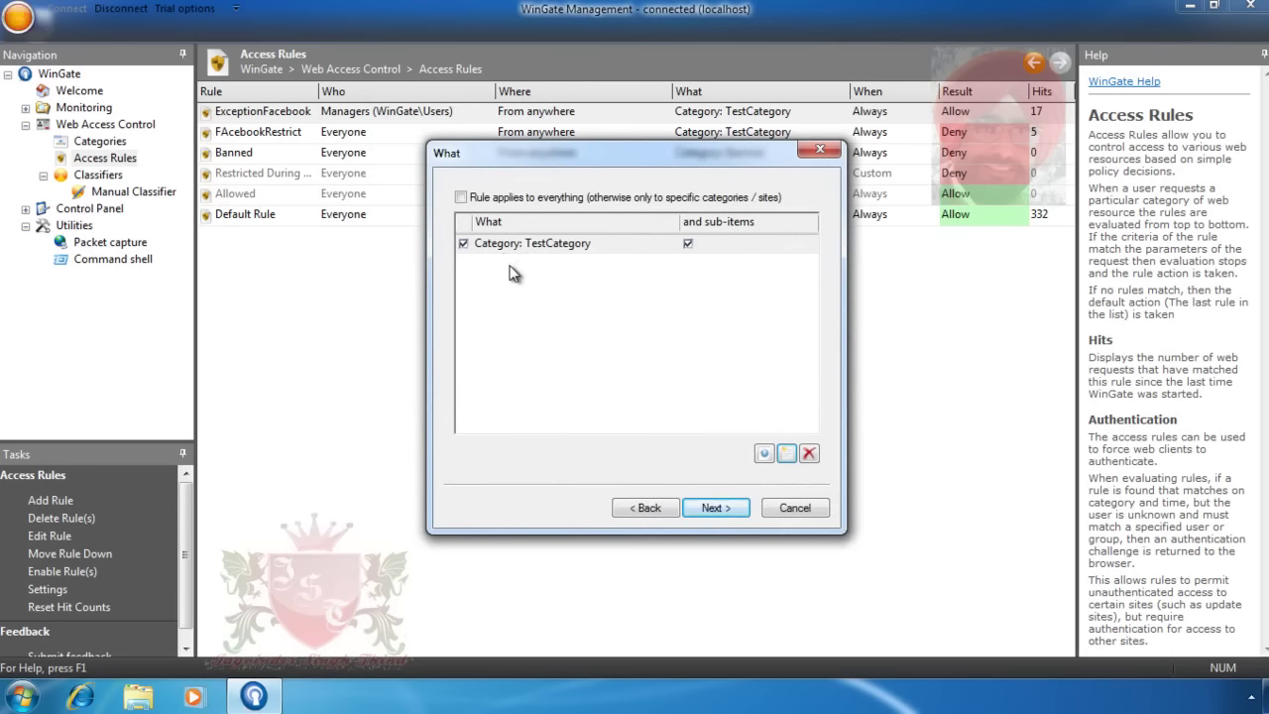
{"action": "left_click", "coordinate": [726, 511]}
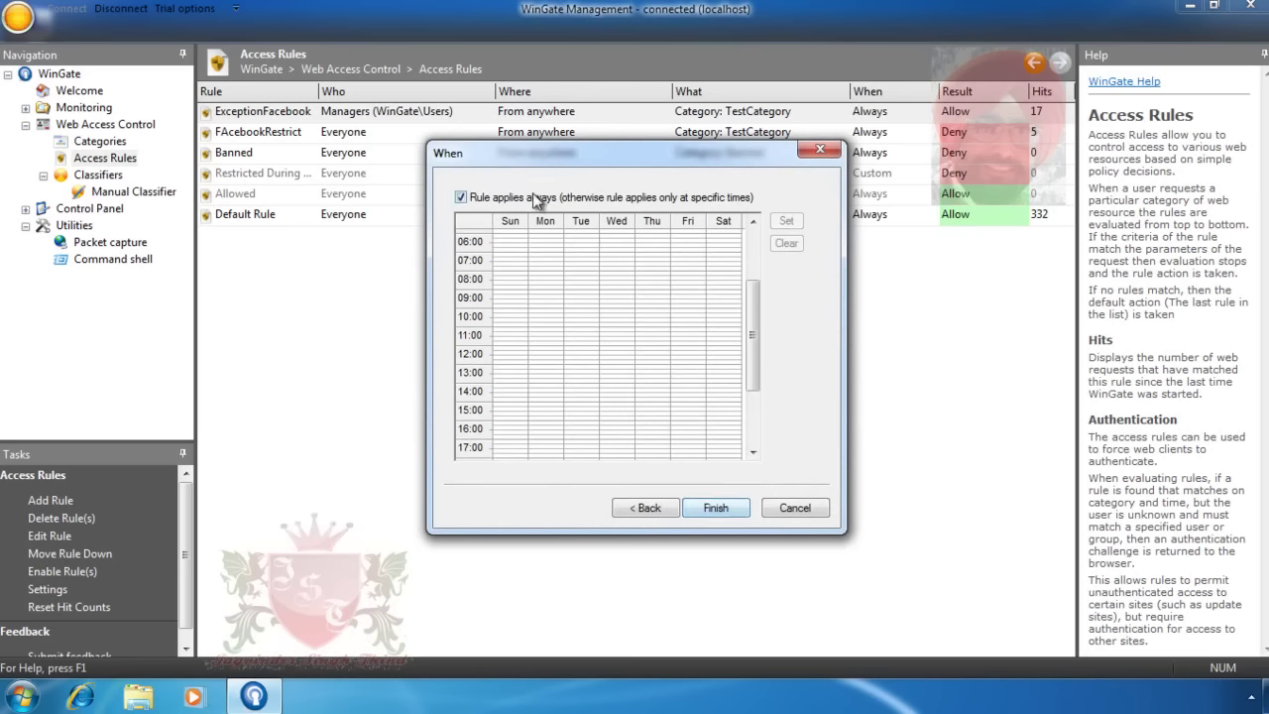
{"action": "left_click", "coordinate": [731, 512]}
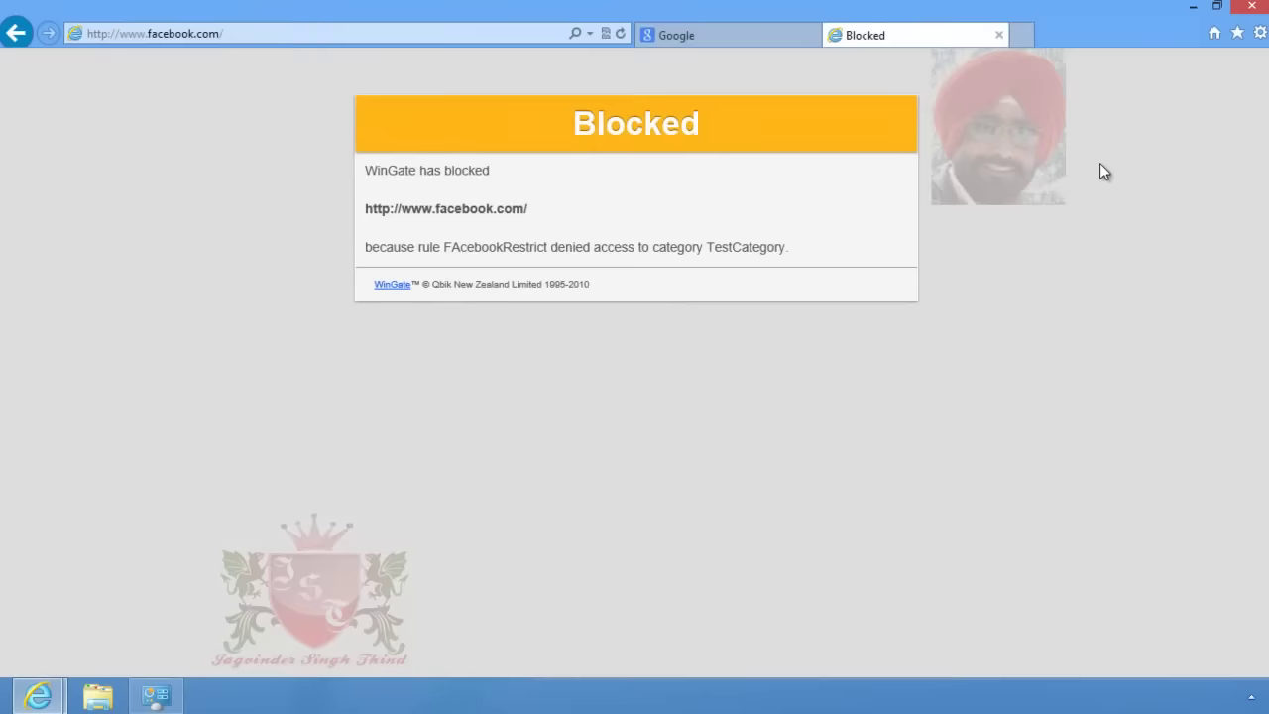
- Recheck the Ethernet adapter's IPv4 address against the rule's range in the connection details, leaving the status window closed
{"action": "left_click", "coordinate": [156, 696]}
{"action": "double_click", "coordinate": [697, 256]}
{"action": "left_click", "coordinate": [577, 335]}
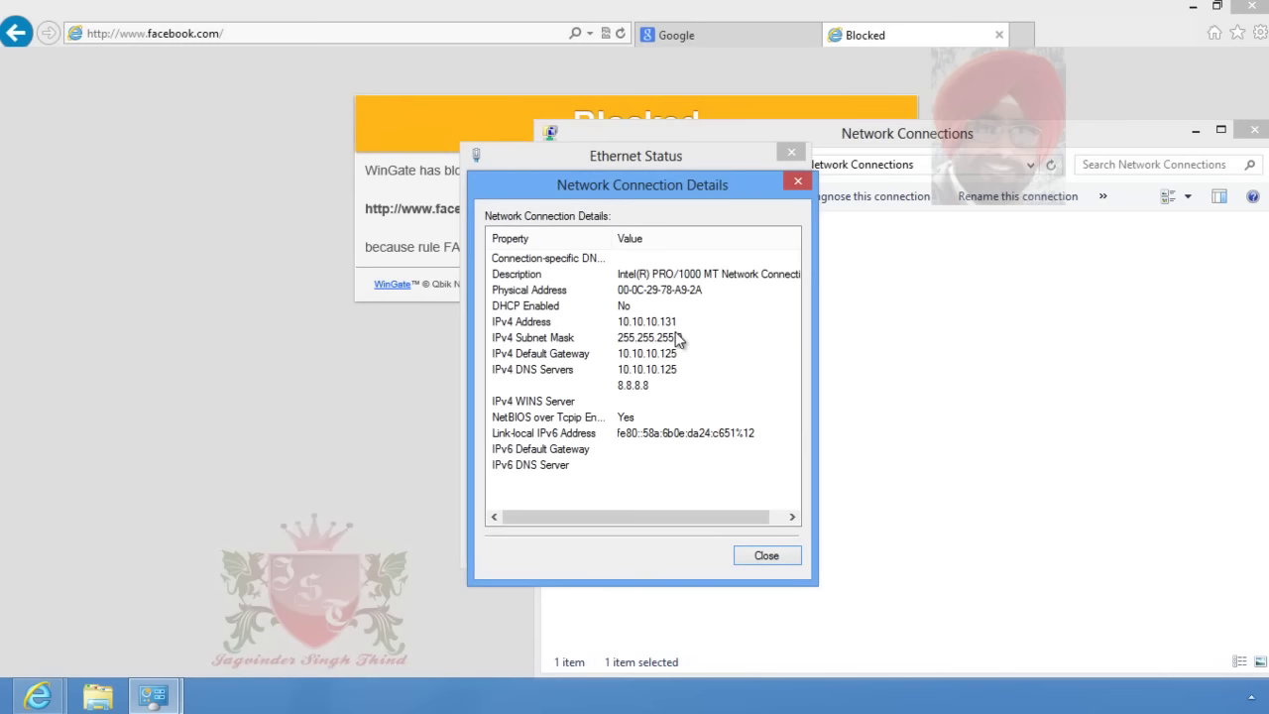
{"action": "left_click", "coordinate": [763, 557]}
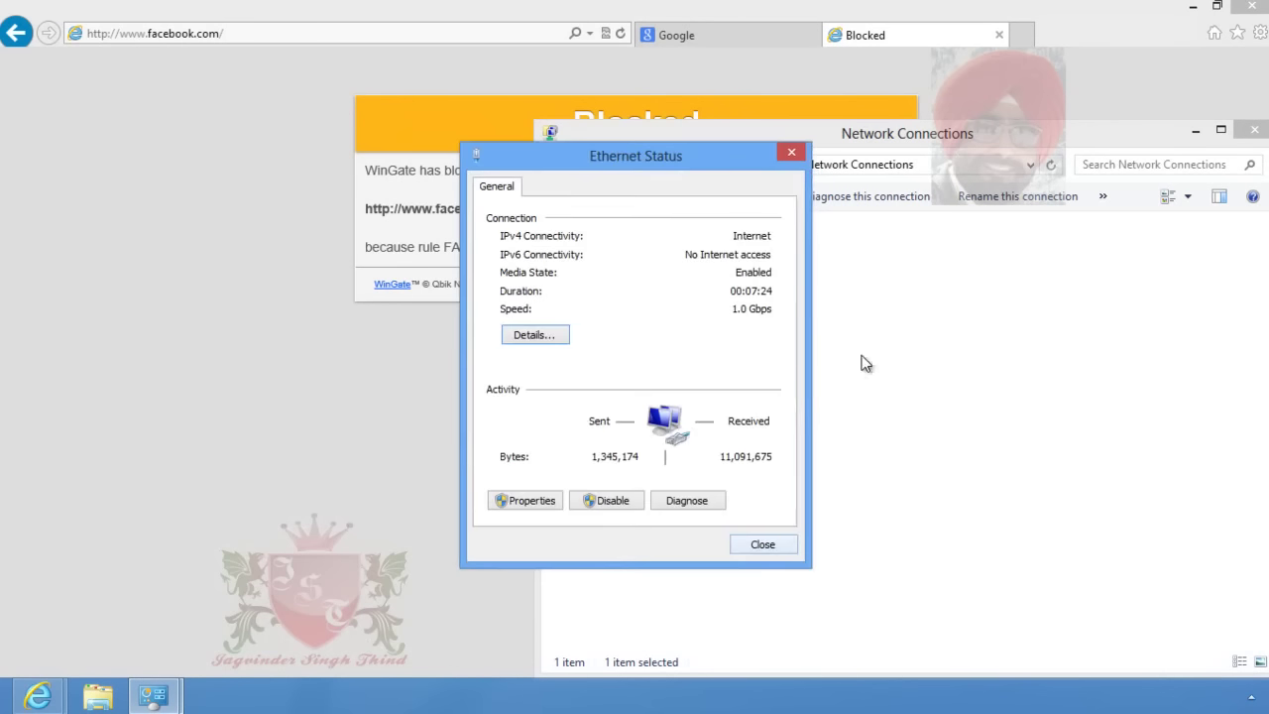
{"action": "left_click", "coordinate": [772, 548]}
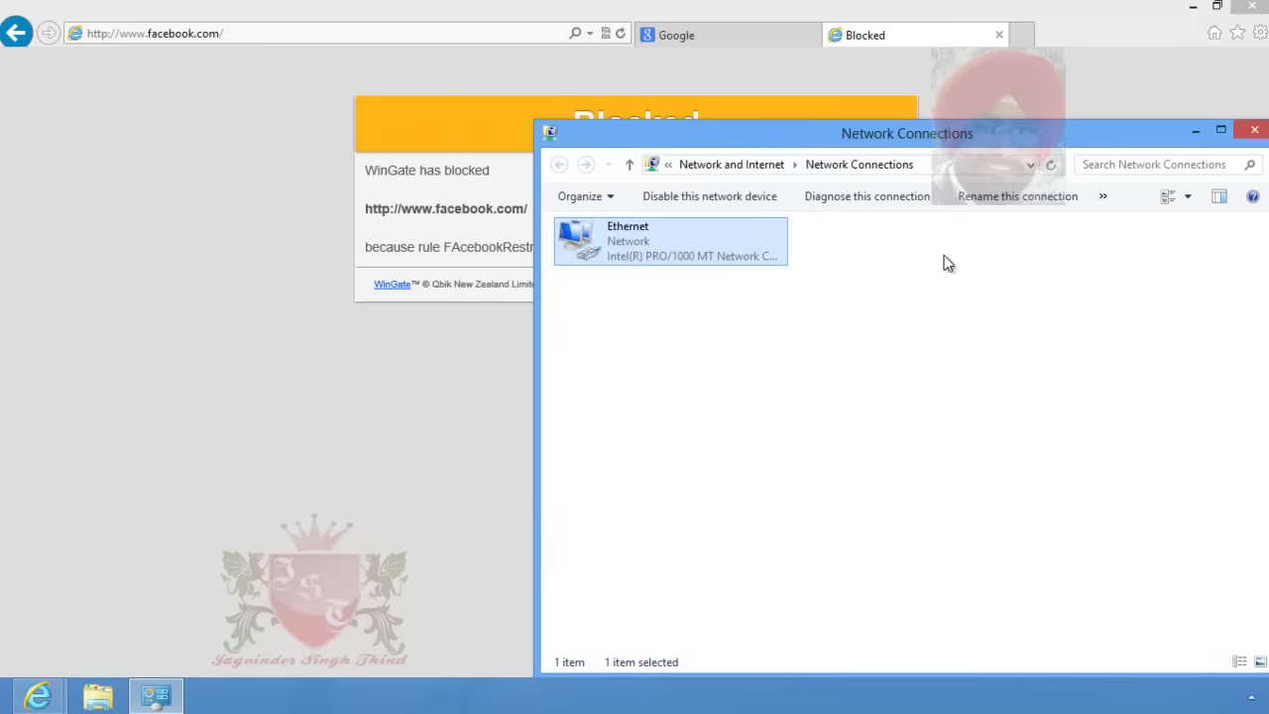
- Minimize the Network Connections window and reload the blocked facebook.com page
{"action": "left_click", "coordinate": [1194, 130]}
{"action": "left_click", "coordinate": [621, 33]}
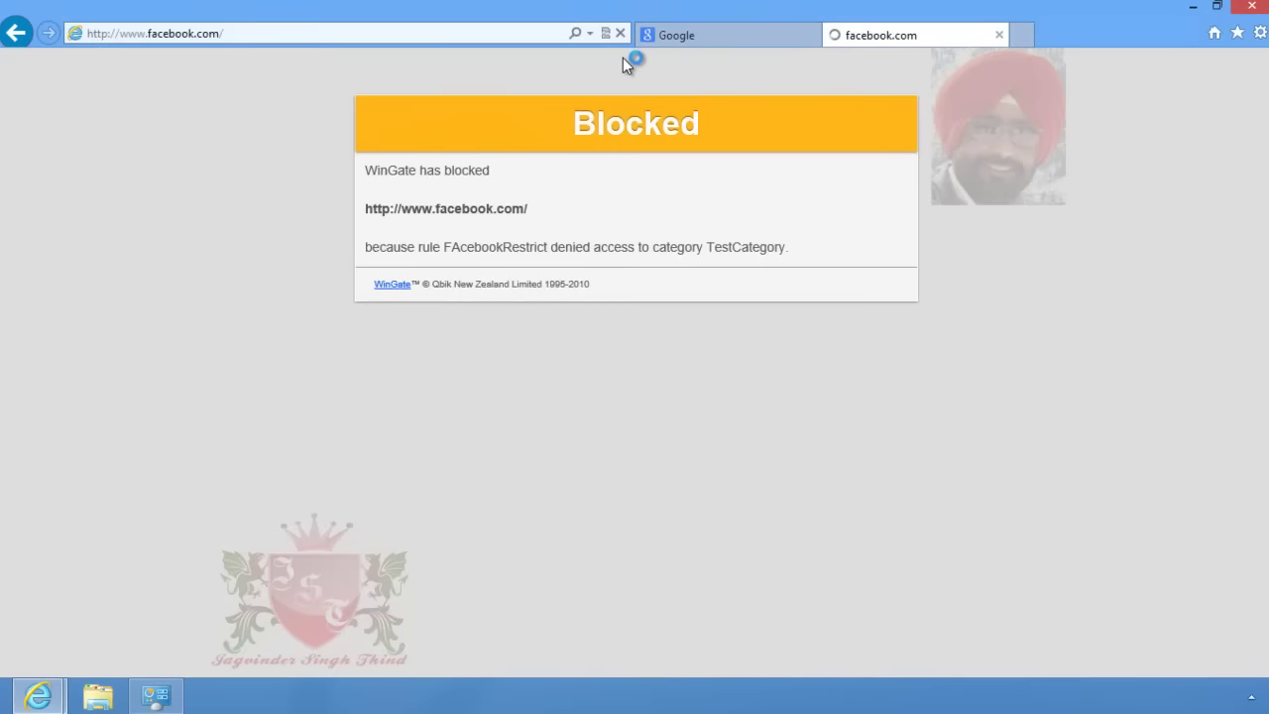